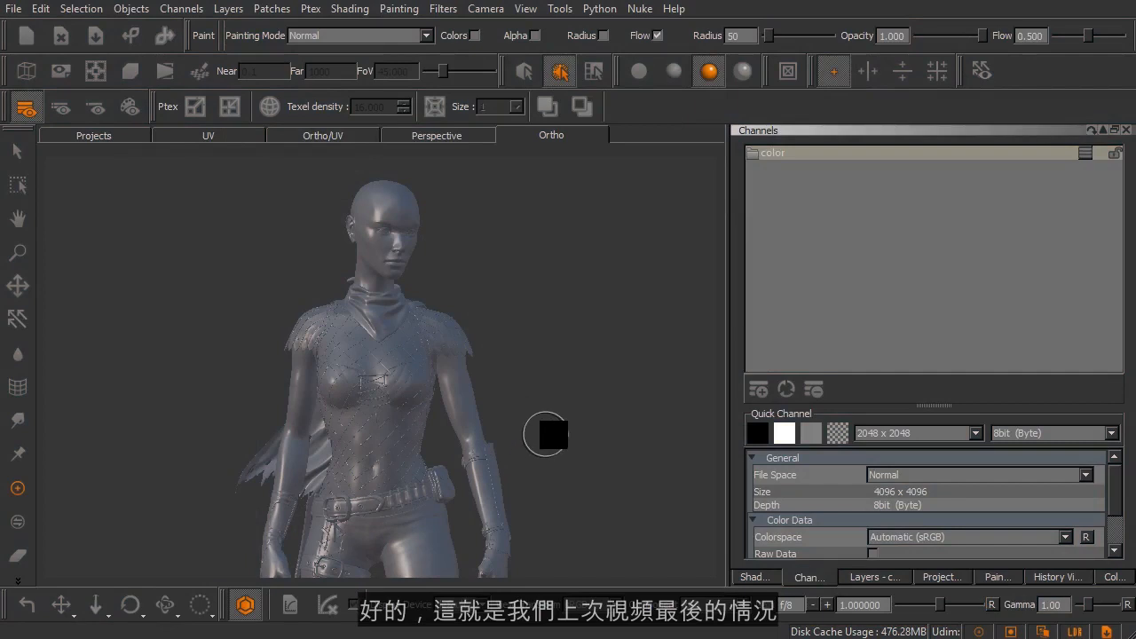
- Inspect the character model's head and torso from several angles and distances, and bring up the shader list and its inputs
mouse_move(559, 407)
middle_mouse_down()
mouse_move(576, 396)
mouse_move(550, 404)
middle_mouse_up()
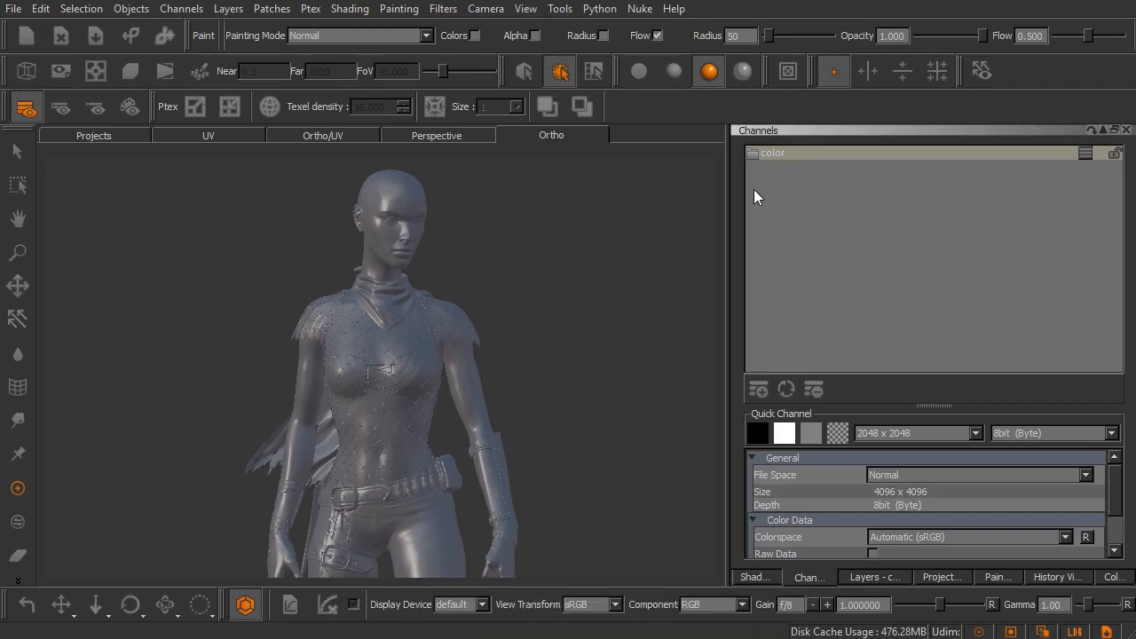
right_click_drag(380, 251, 475, 293, "alt")
middle_click_drag(472, 305, 490, 457, "alt")
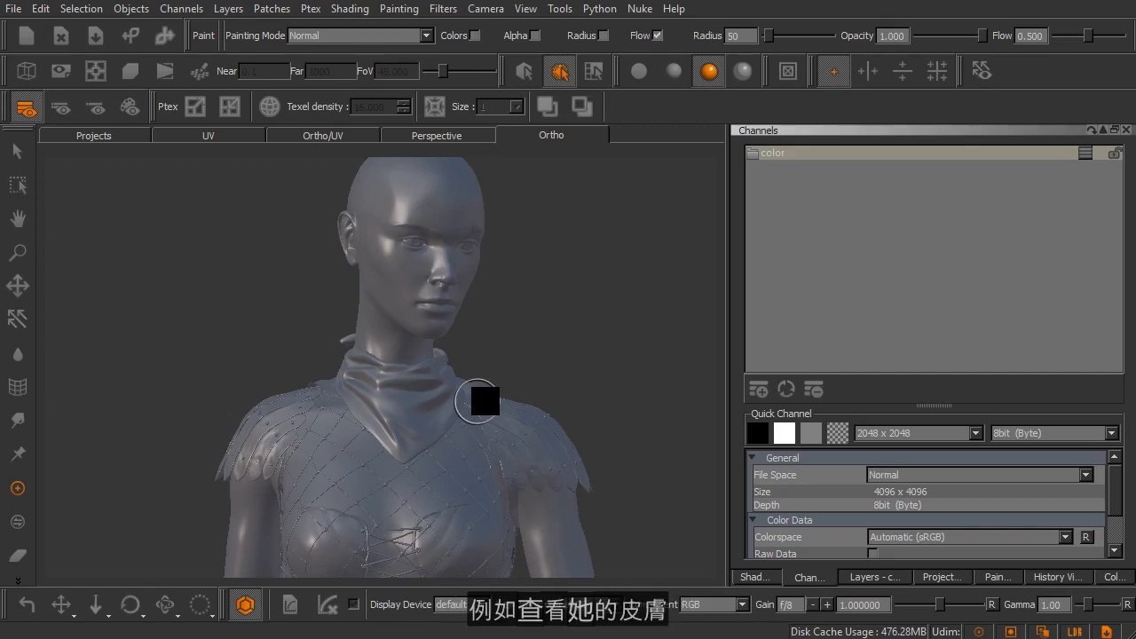
right_click_drag(423, 269, 470, 304, "alt")
middle_click_drag(460, 340, 452, 381)
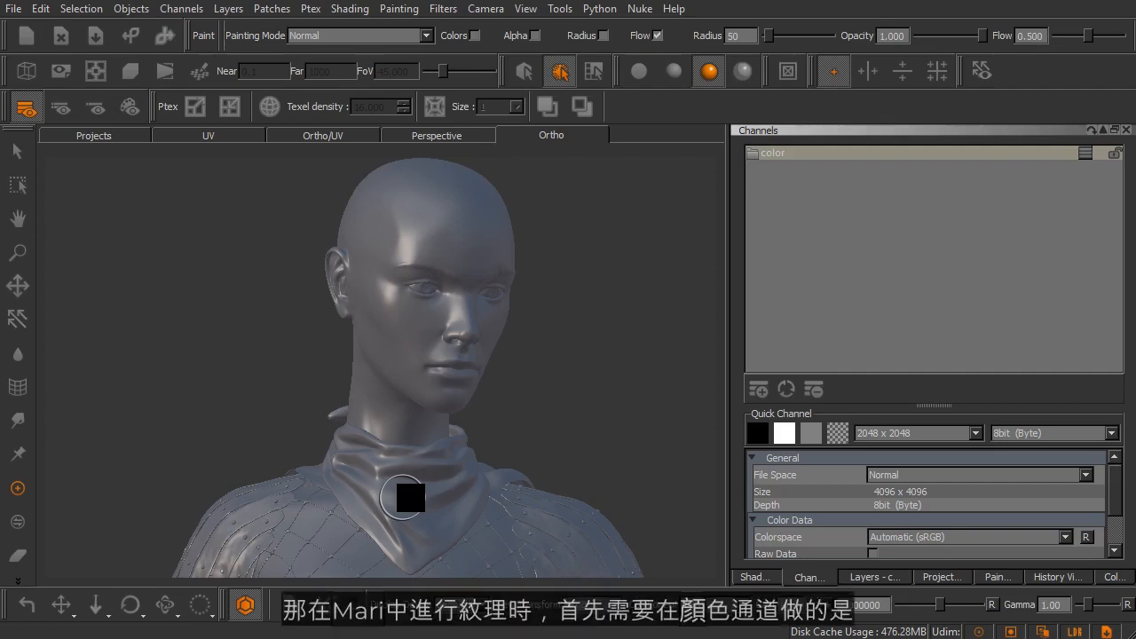
mouse_move(568, 433)
middle_mouse_down()
mouse_move(589, 432)
mouse_move(570, 411)
middle_mouse_up()
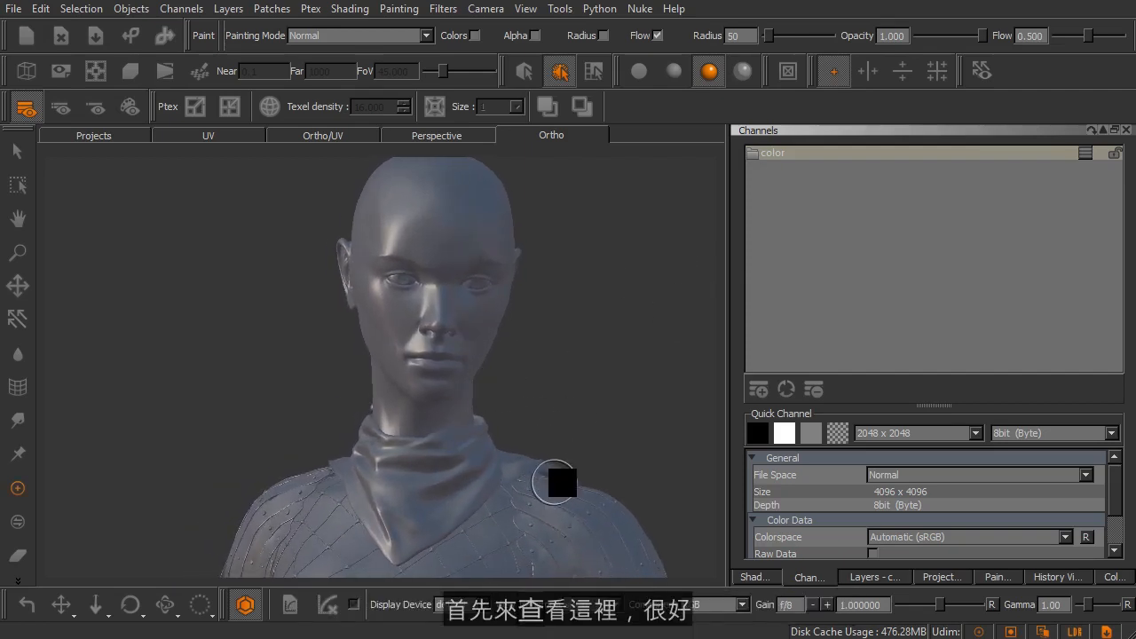
left_click(760, 577)
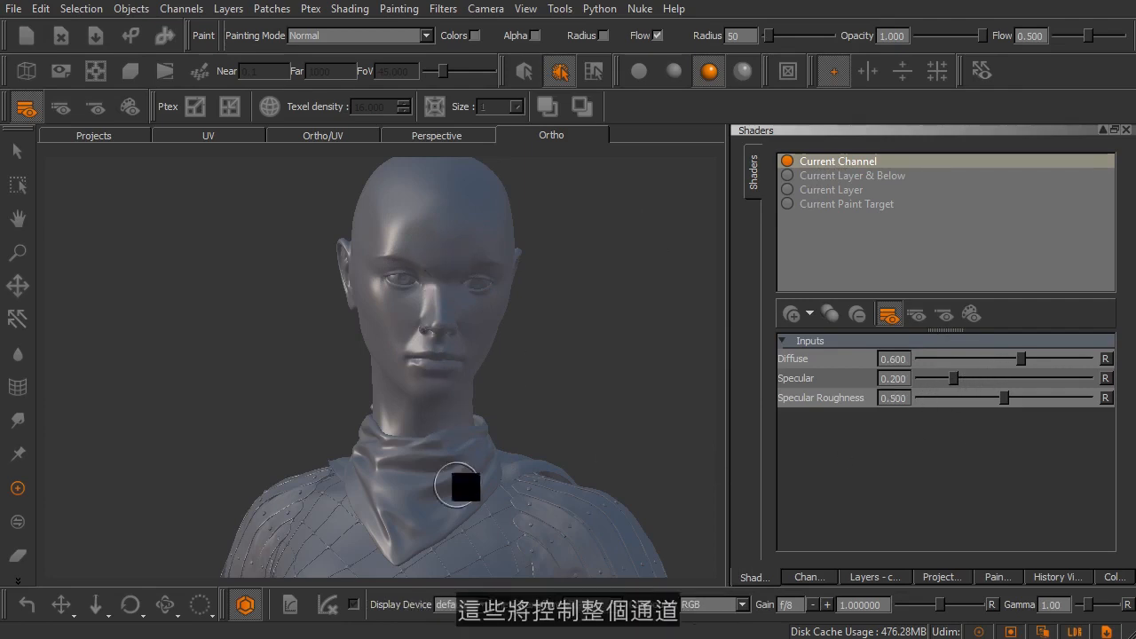
right_click_drag(519, 417, 479, 431, "alt")
middle_click_drag(486, 455, 476, 431, "alt")
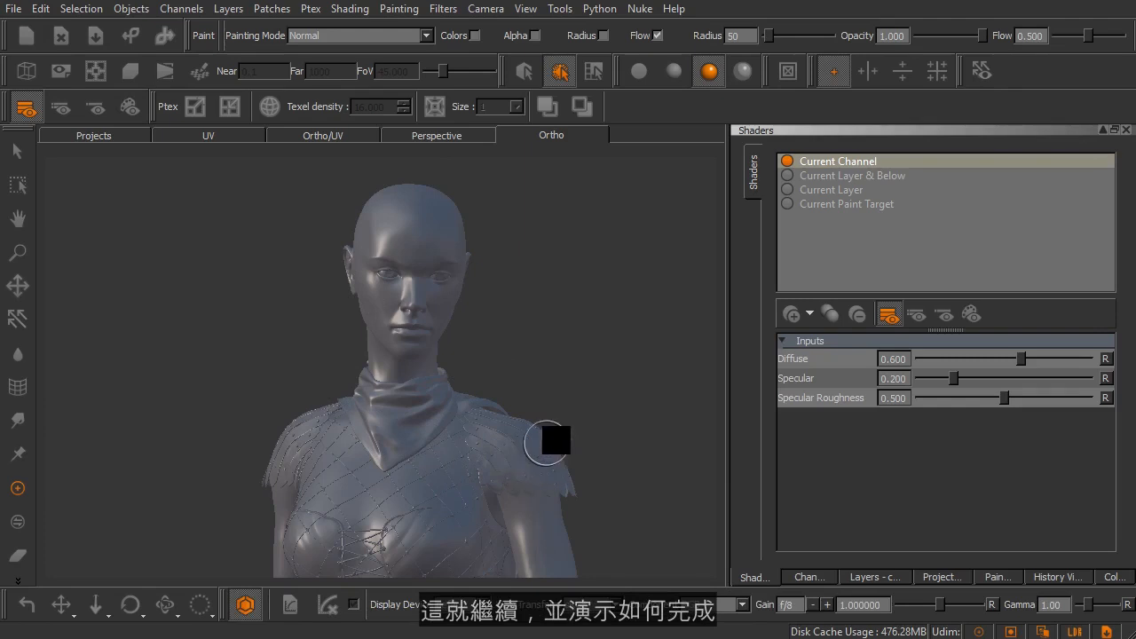
- Add a BRDF shader to the model and enlarge the area showing its inputs
left_click(795, 315)
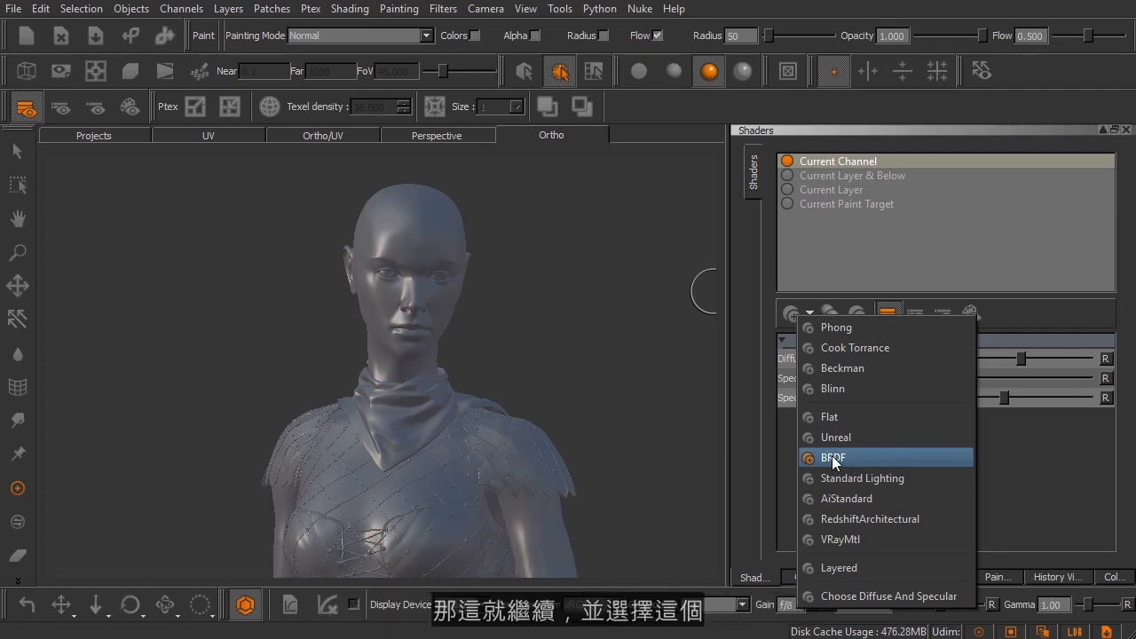
left_click(863, 456)
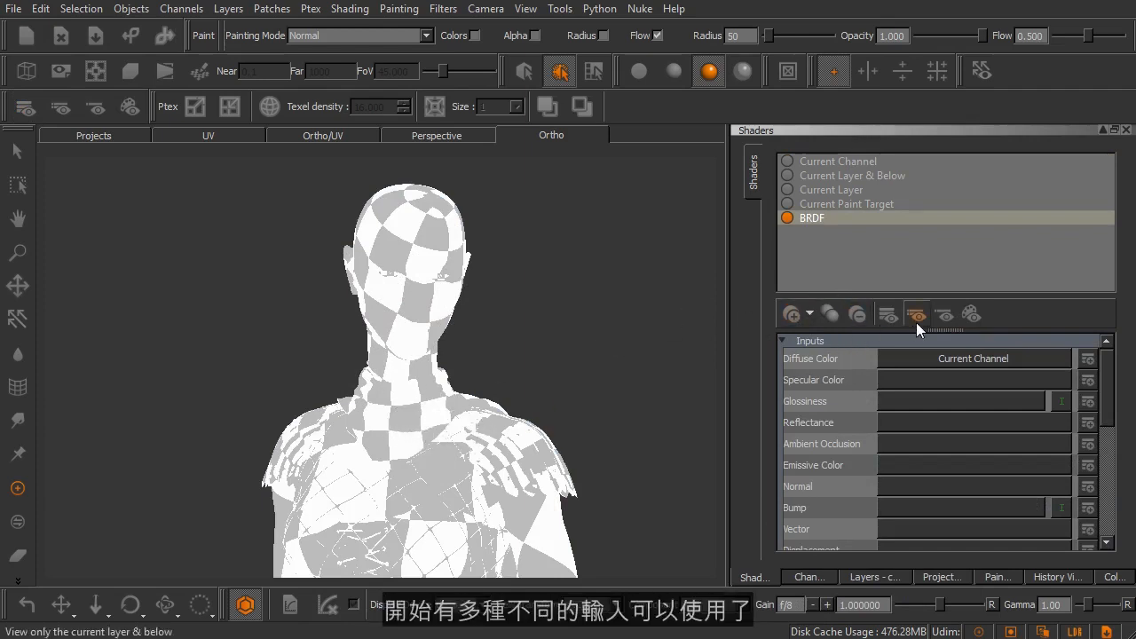
left_click_drag(937, 329, 941, 273)
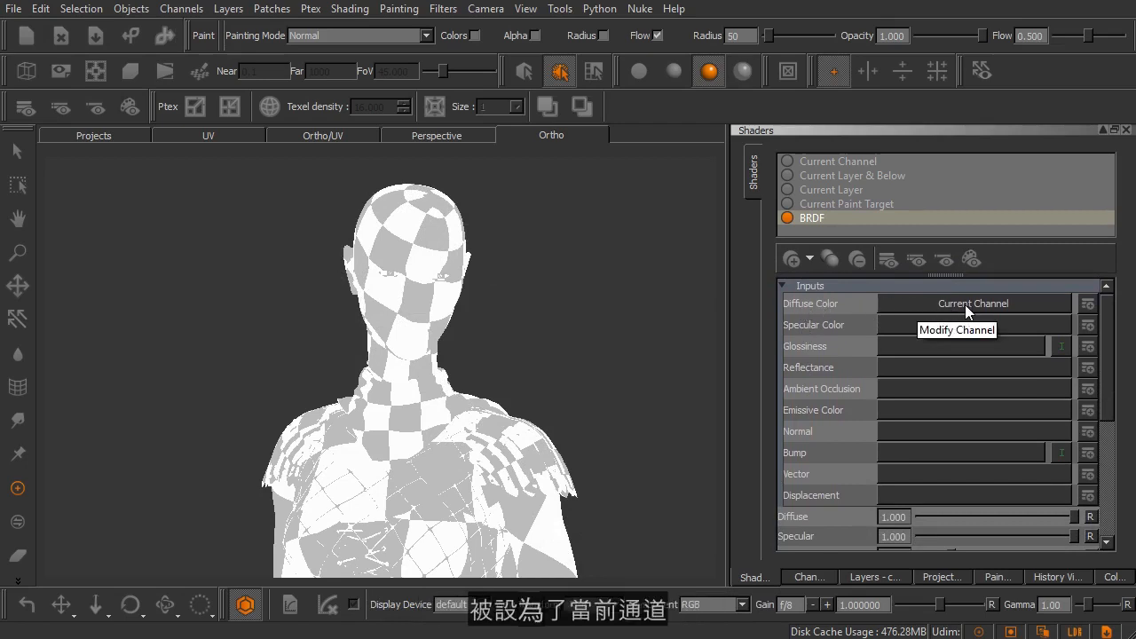
- Select the color channel and assign it to the BRDF shader's Diffuse Color input in place of Current Channel
left_click(806, 576)
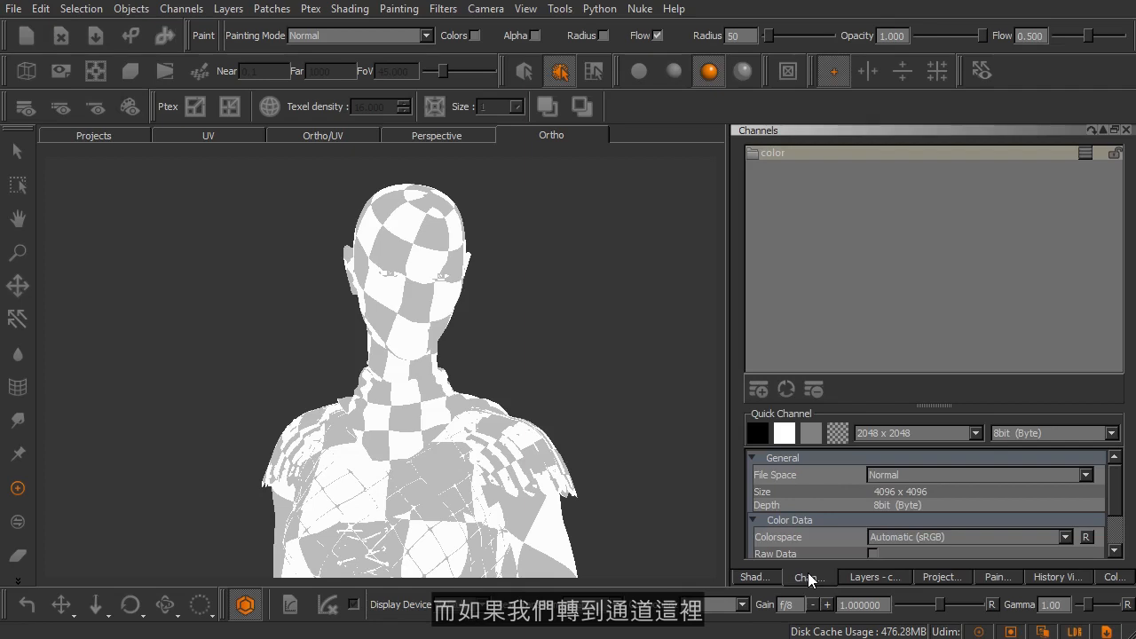
left_click(794, 157)
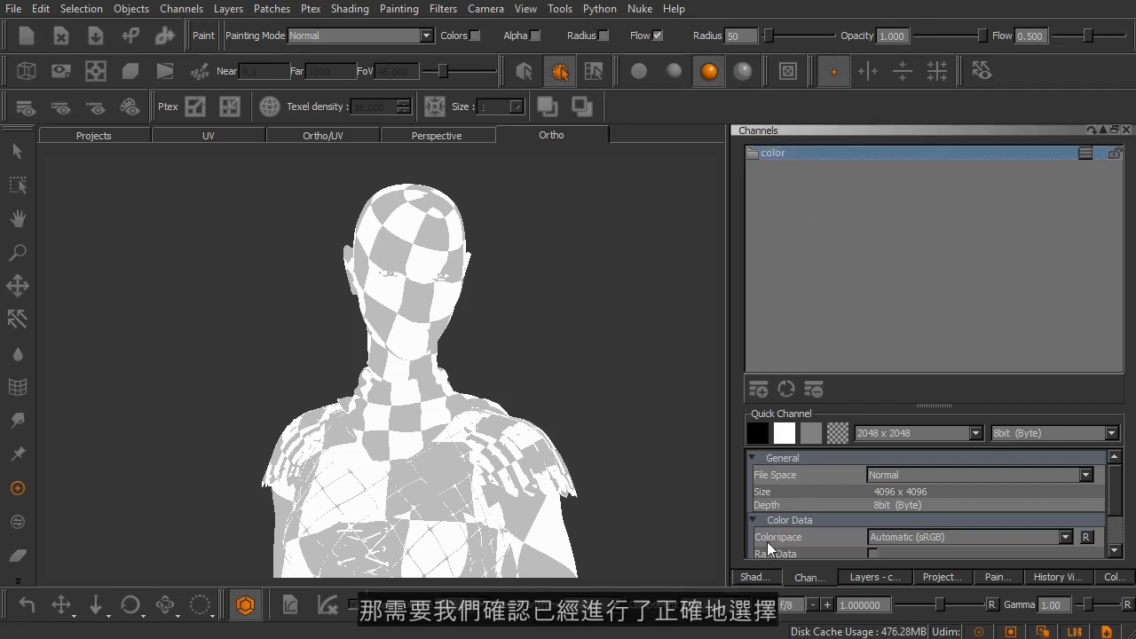
left_click(755, 577)
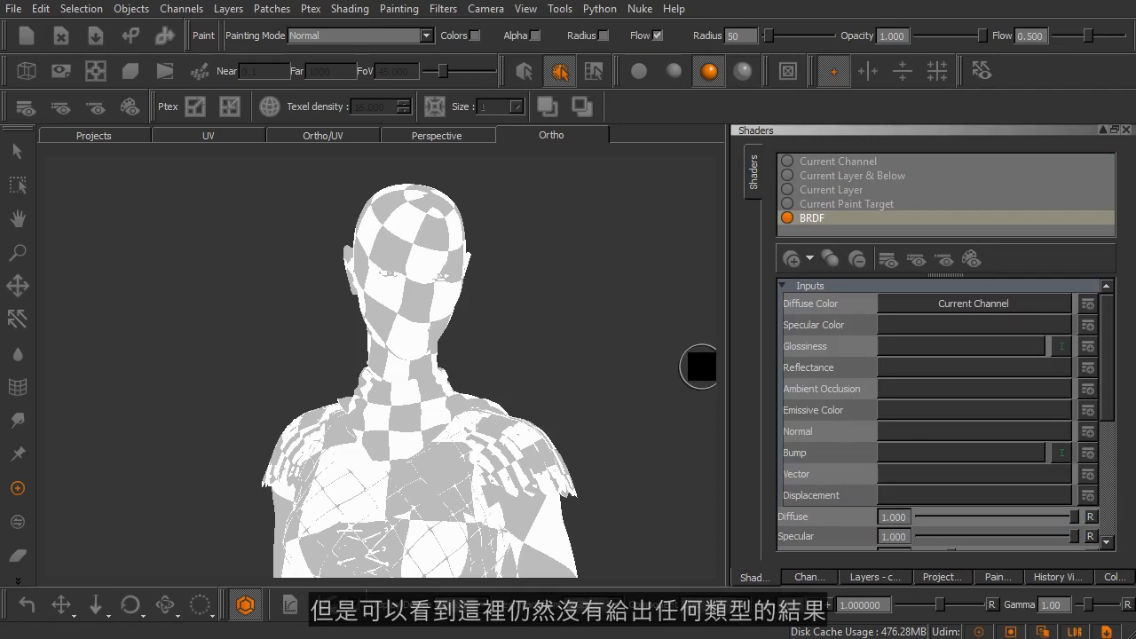
left_click(889, 303)
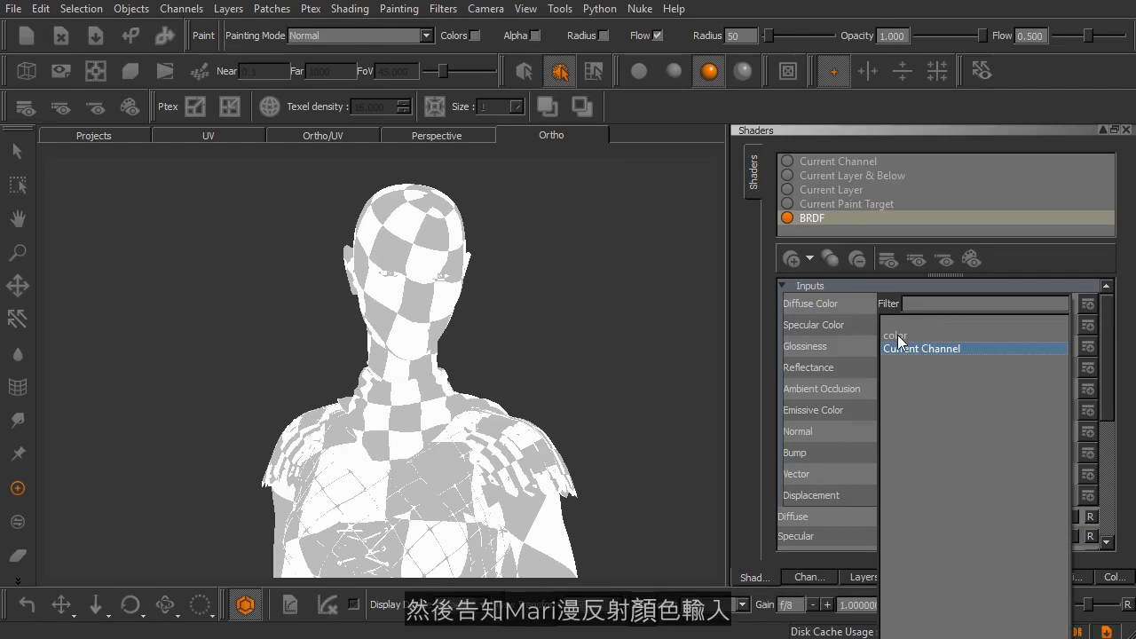
left_click(897, 335)
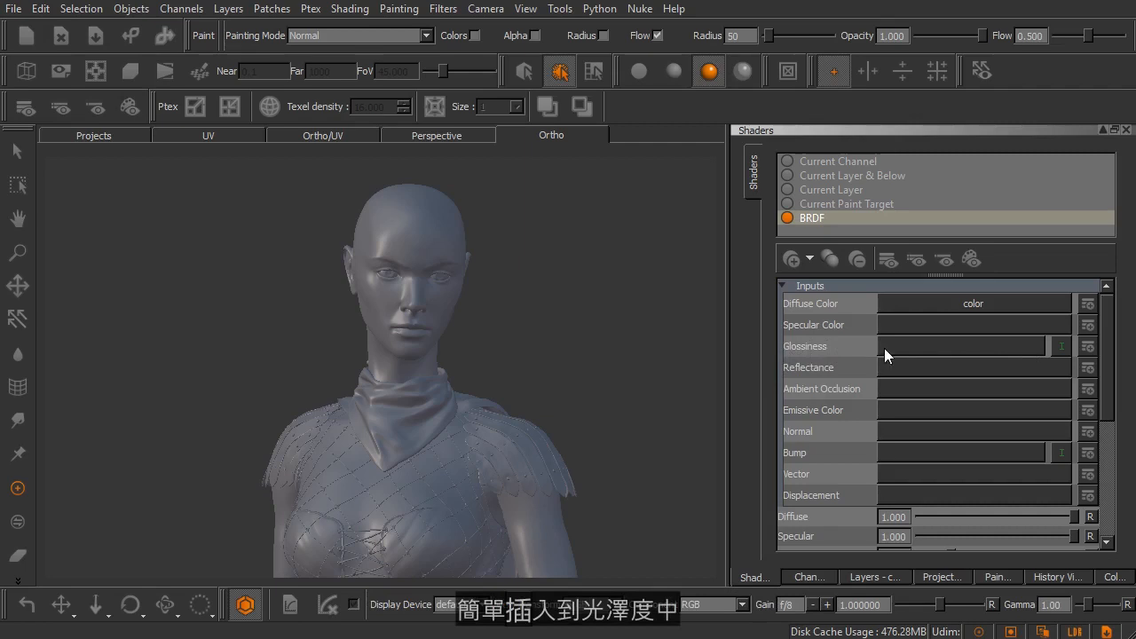
left_click(1060, 345)
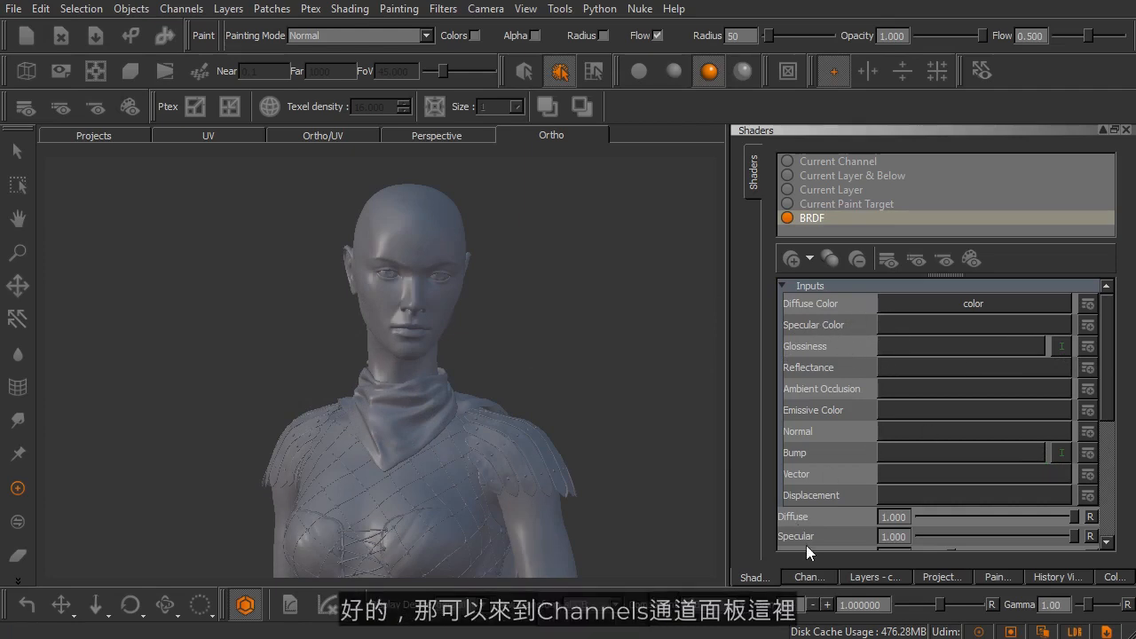
- Add a new channel named specular with a size of 2048 x 2048 and 16bit (Half) depth
left_click(808, 573)
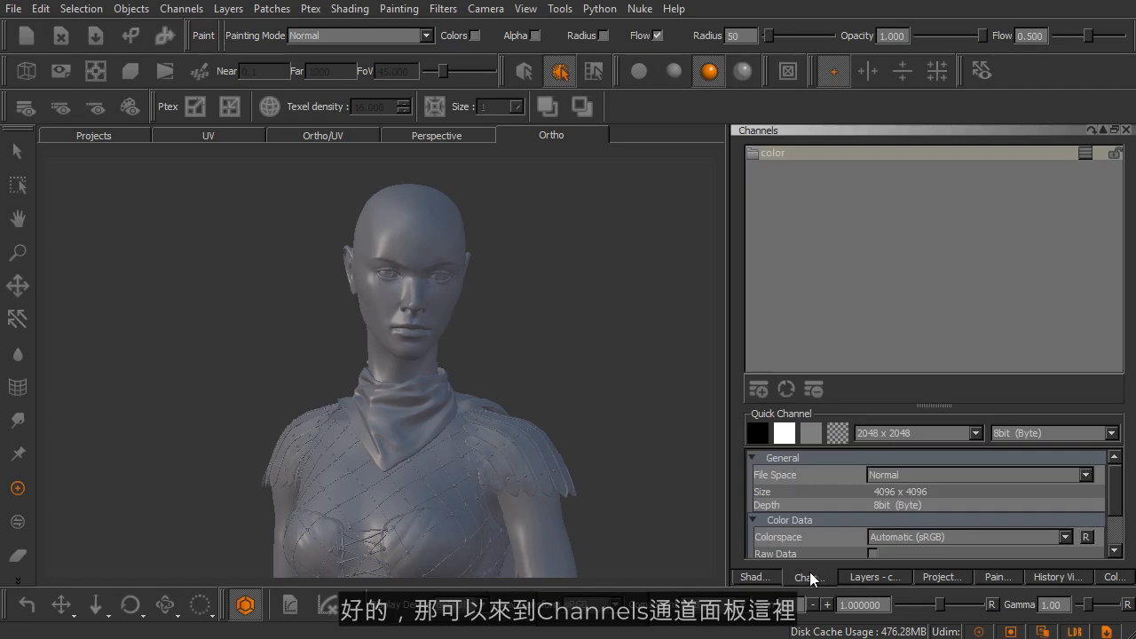
left_click(755, 390)
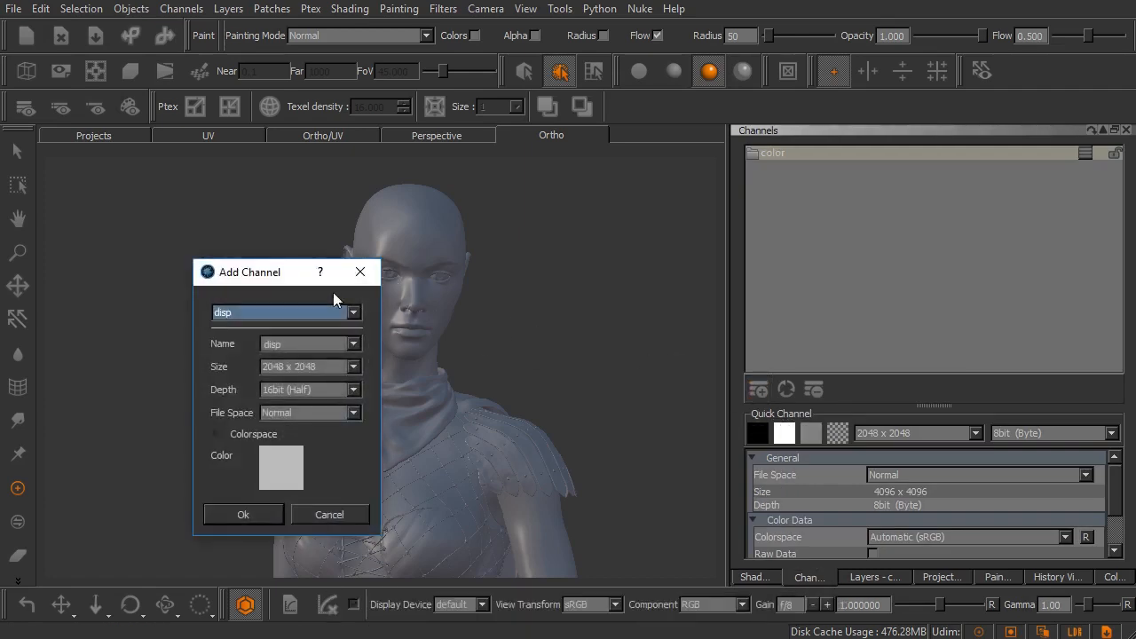
left_click_drag(258, 281, 543, 213)
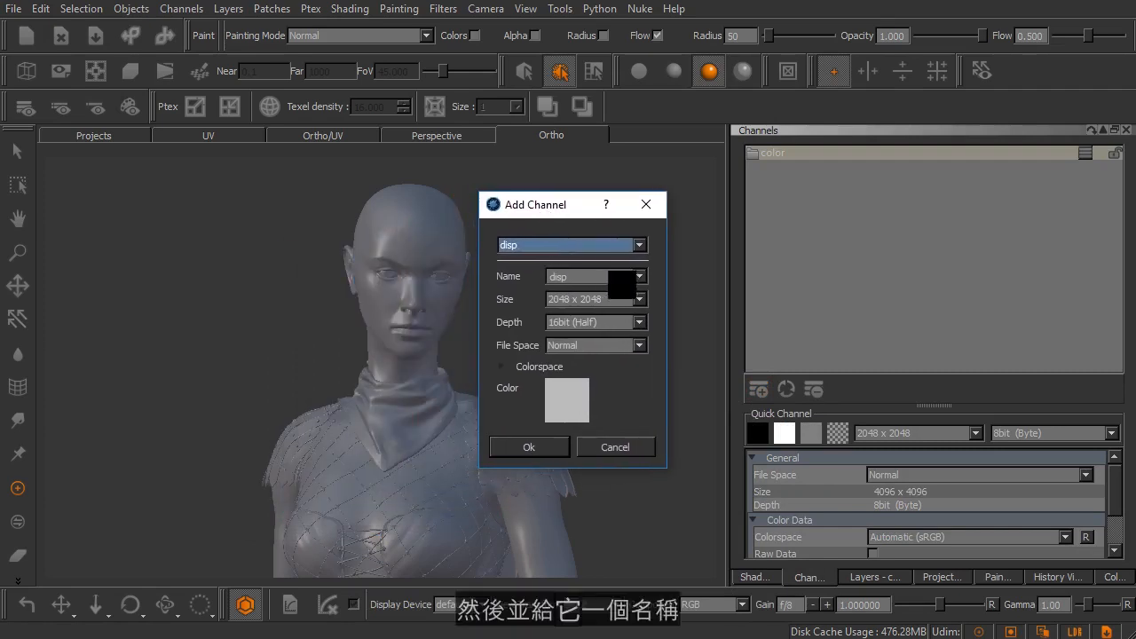
left_click_drag(592, 284, 516, 280)
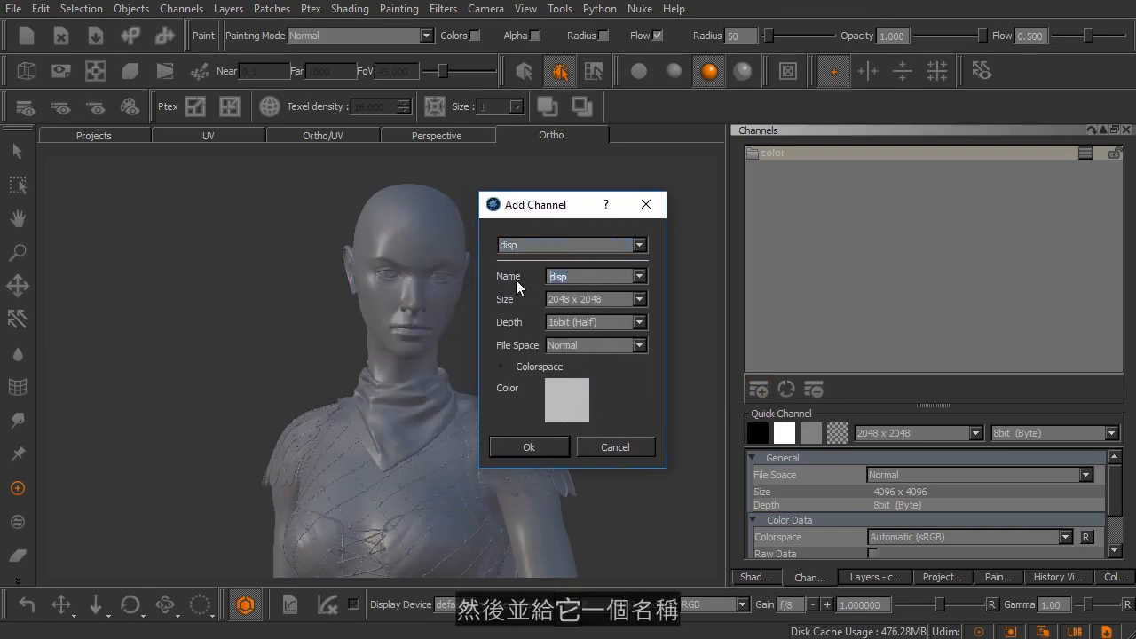
type("spec")
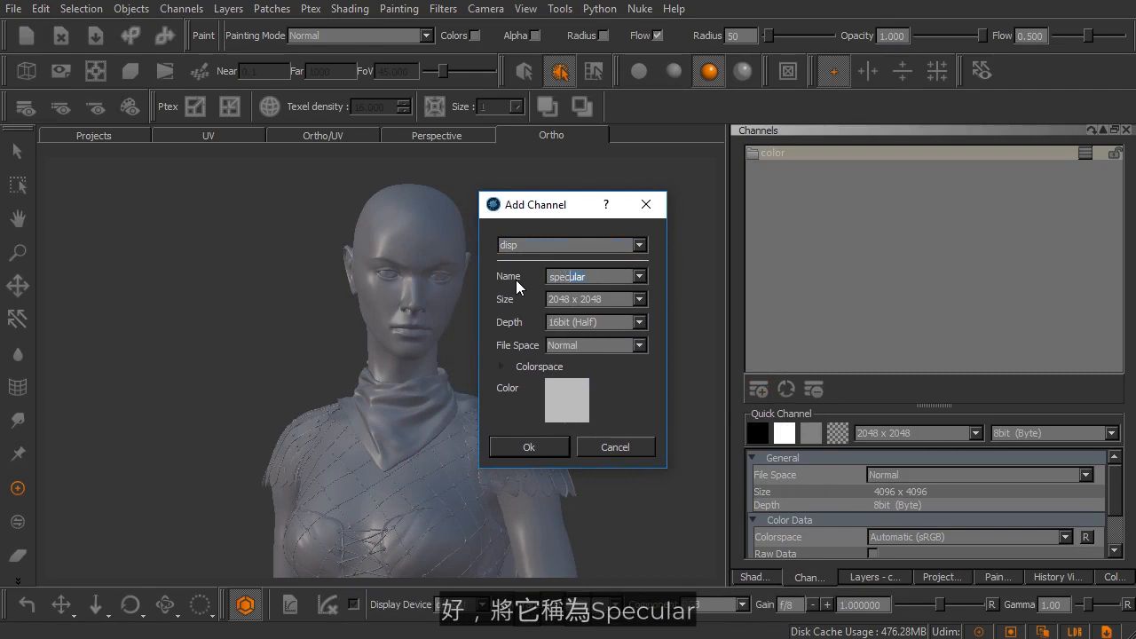
type("ular")
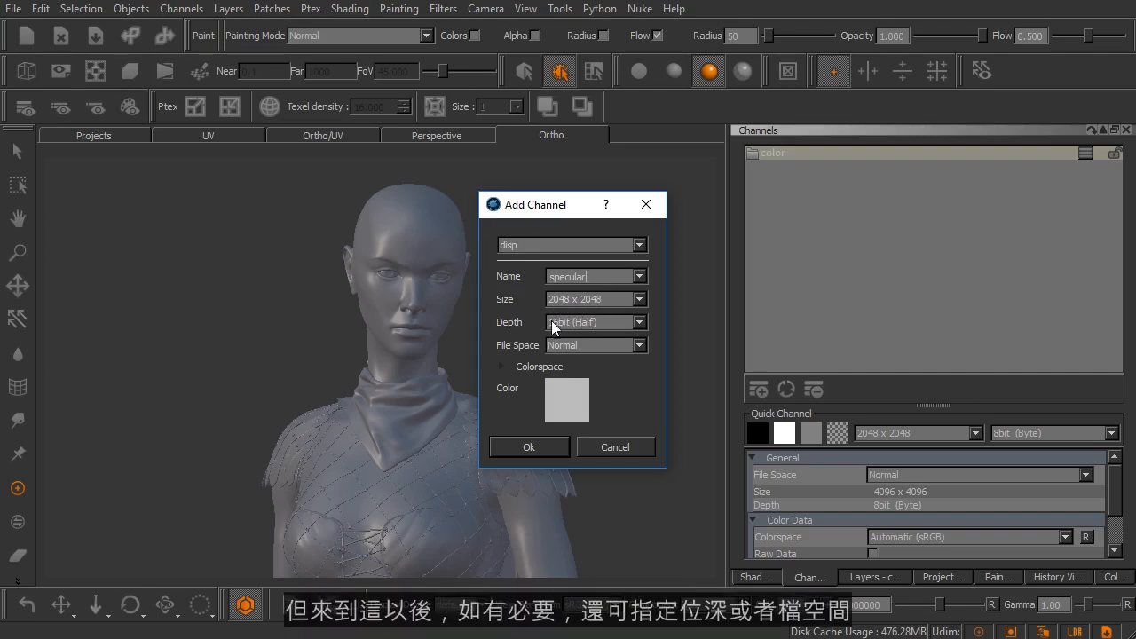
left_click(548, 367)
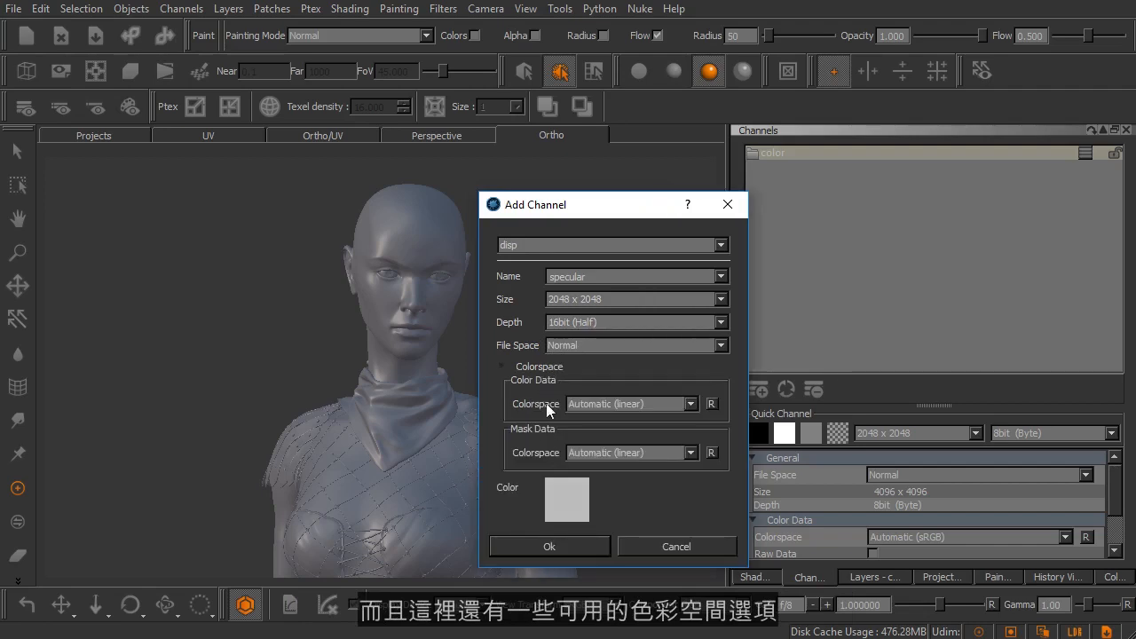
left_click(536, 367)
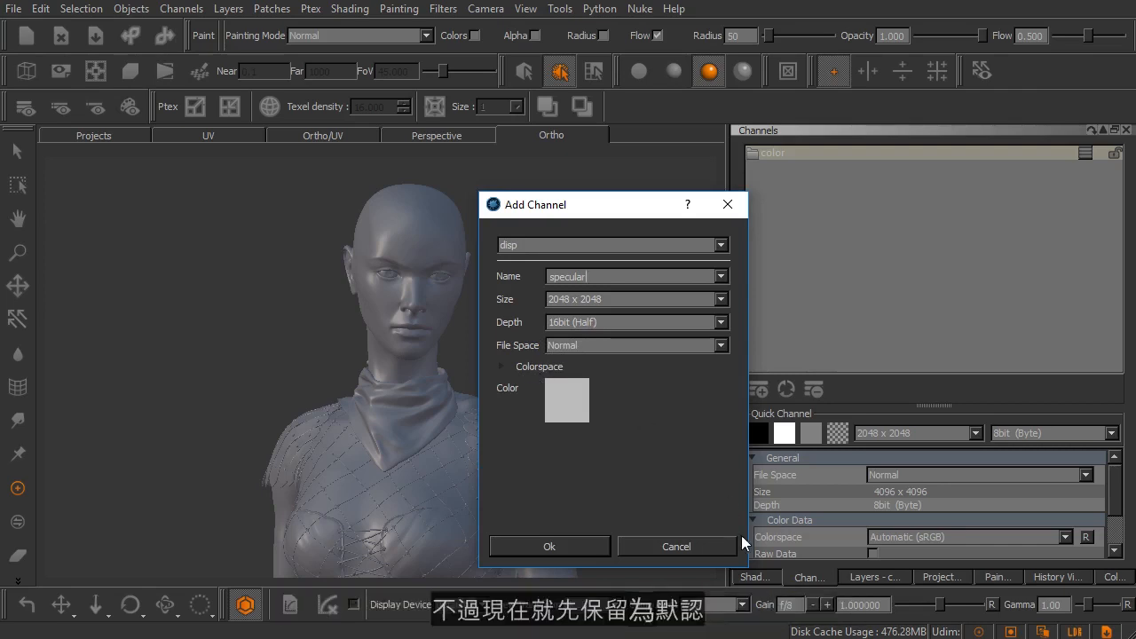
left_click_drag(748, 567, 667, 490)
left_click(531, 467)
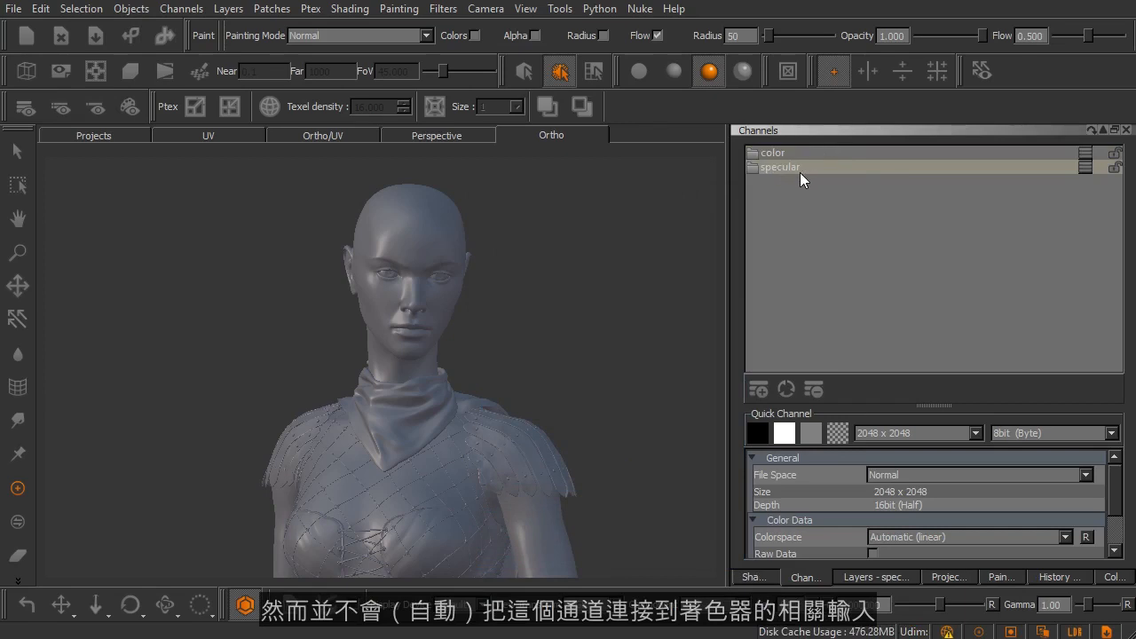
- Connect the specular channel to the BRDF shader's Specular Color input
left_click(751, 577)
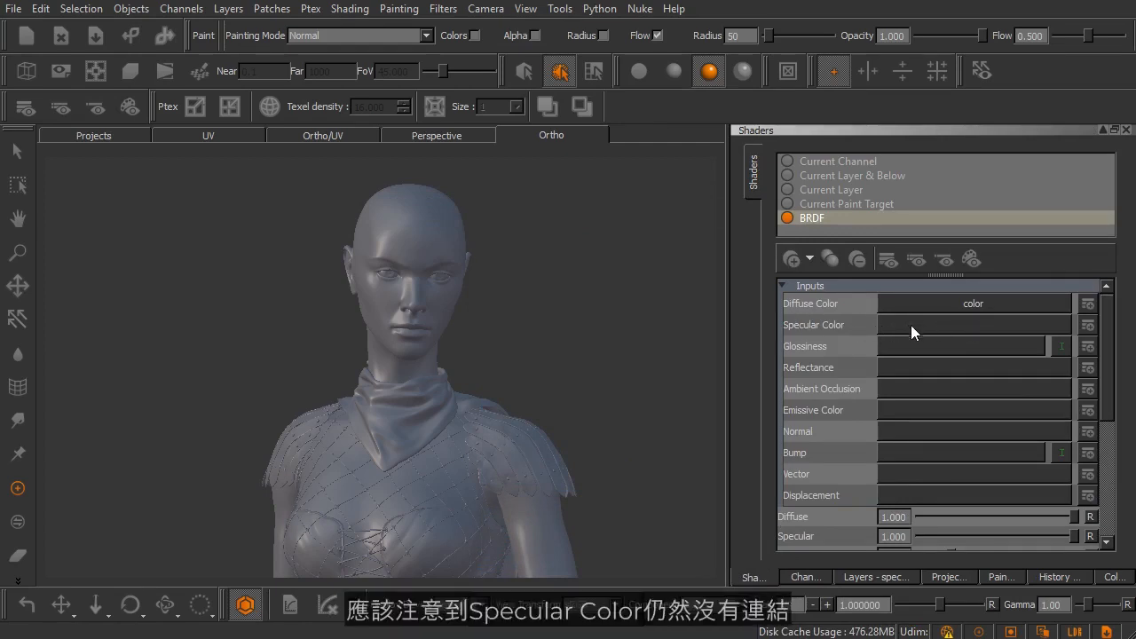
left_click(961, 324)
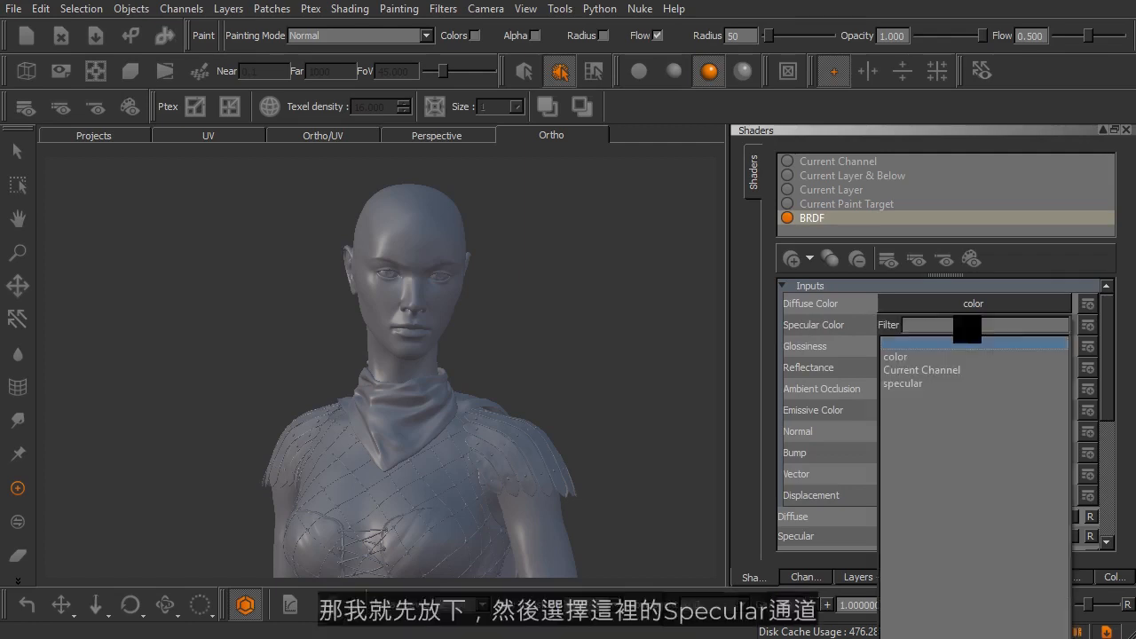
left_click(906, 385)
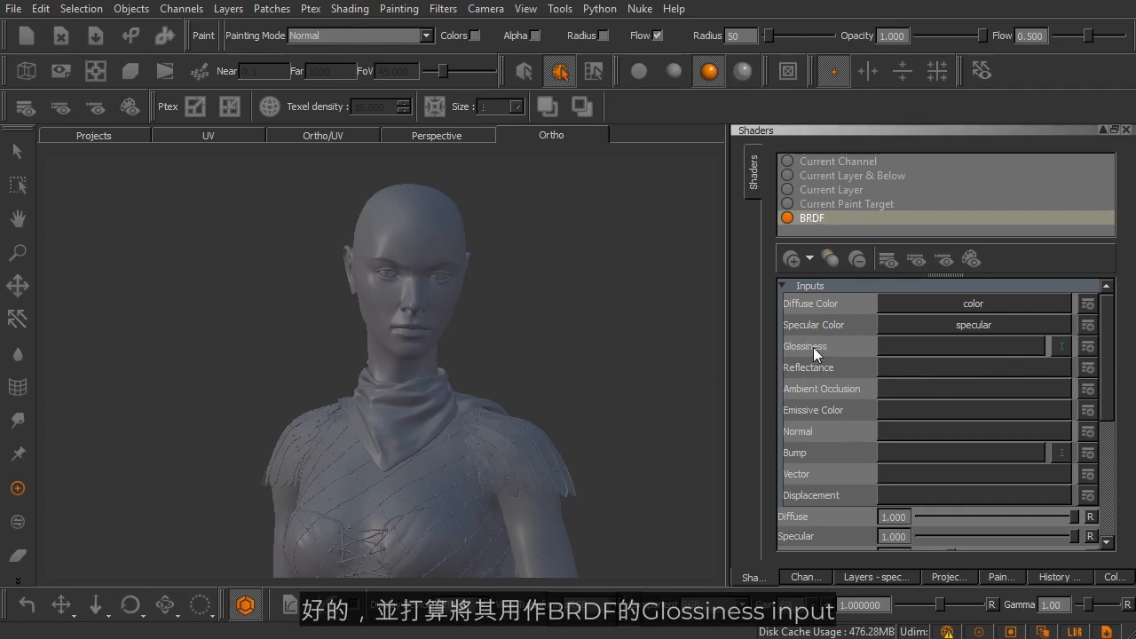
- Invert the BRDF shader's Glossiness input and create a 2048 x 2048, 16bit (Half) channel named roughness directly for it
left_click(1063, 343)
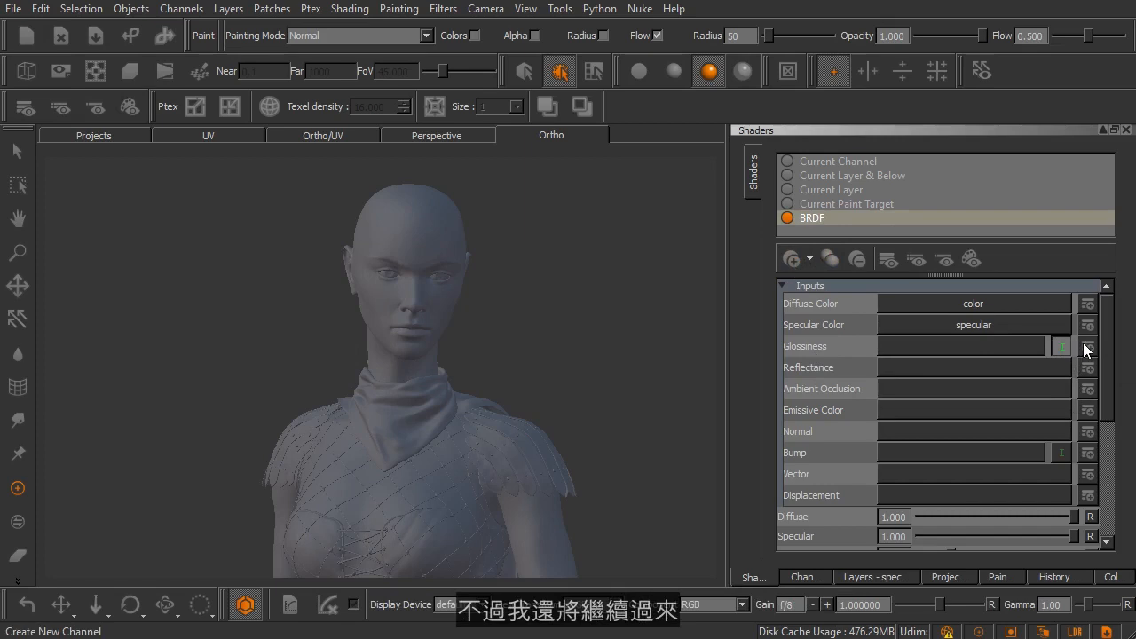
left_click(1087, 346)
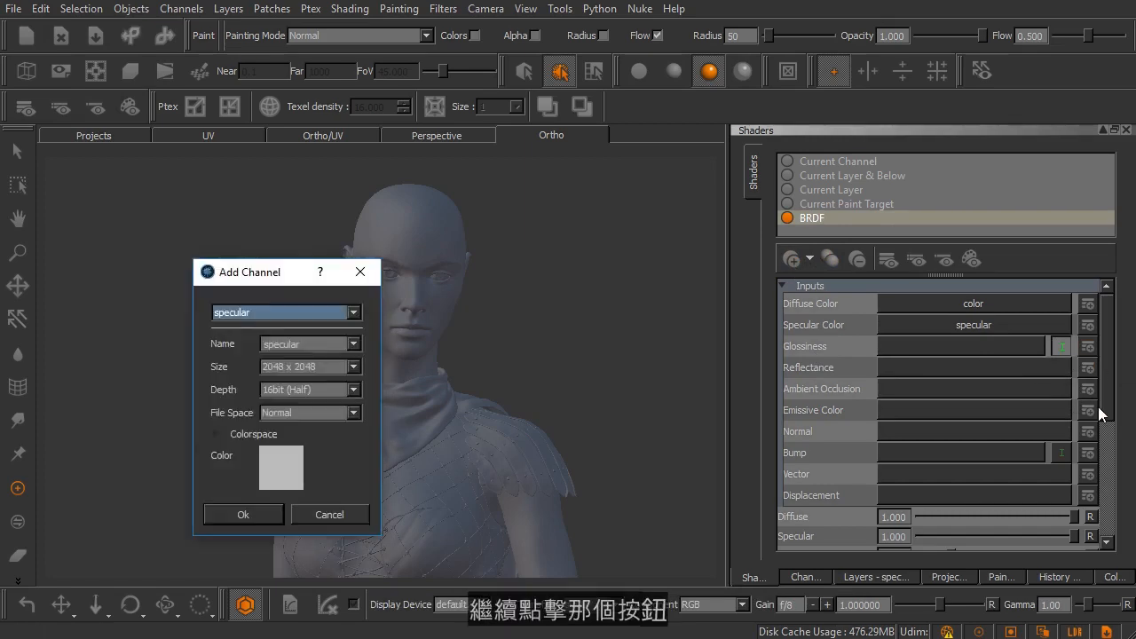
left_click_drag(266, 276, 513, 206)
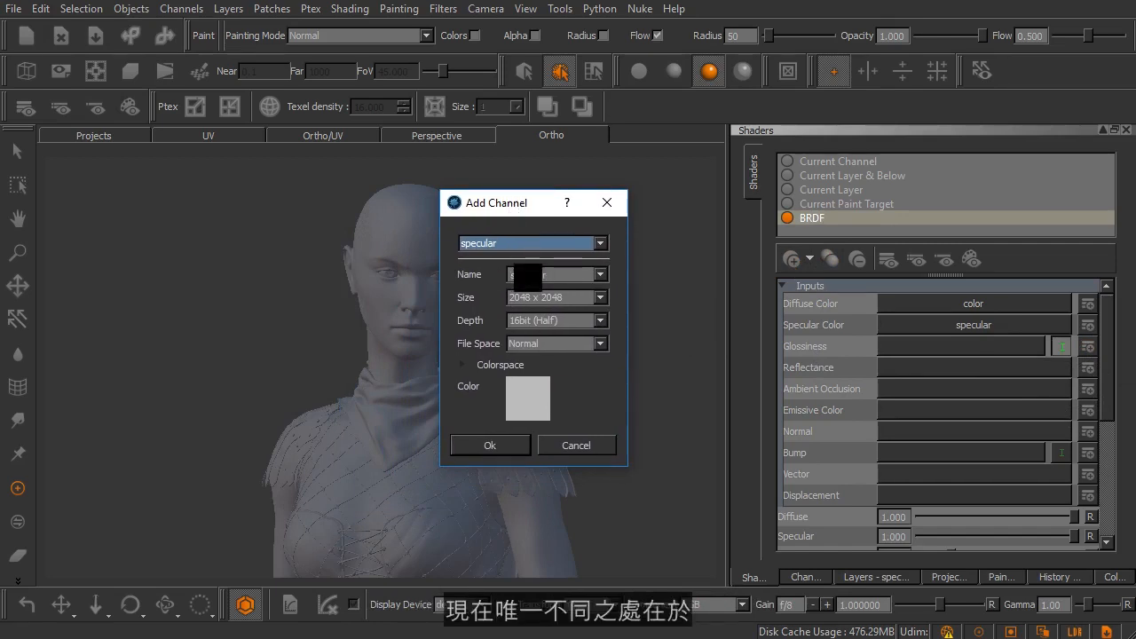
left_click(601, 275)
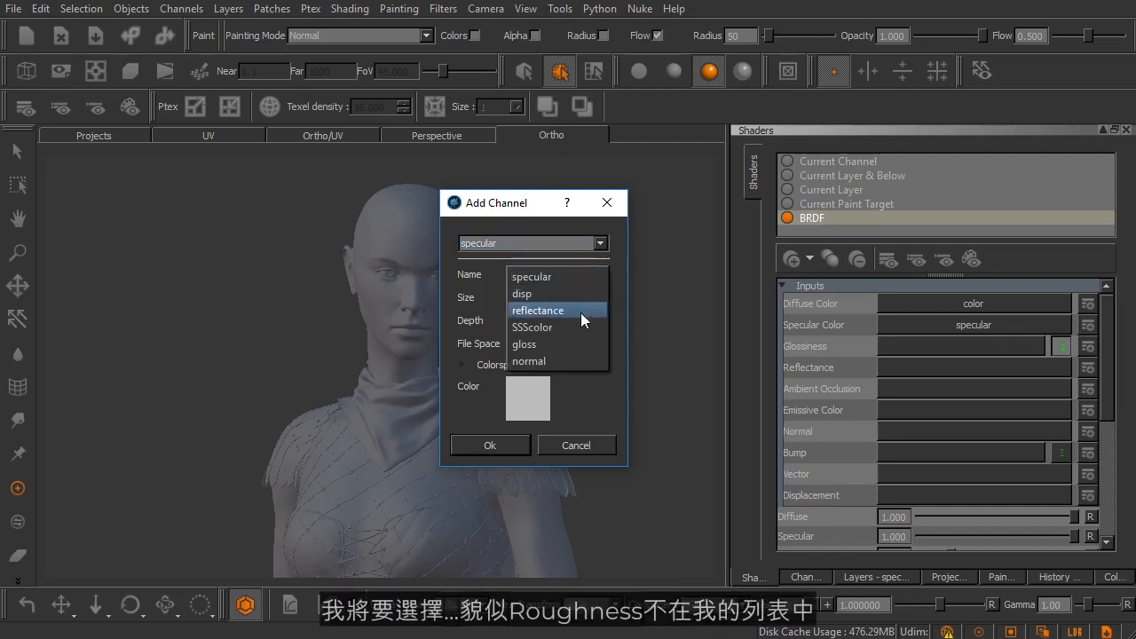
left_click(612, 264)
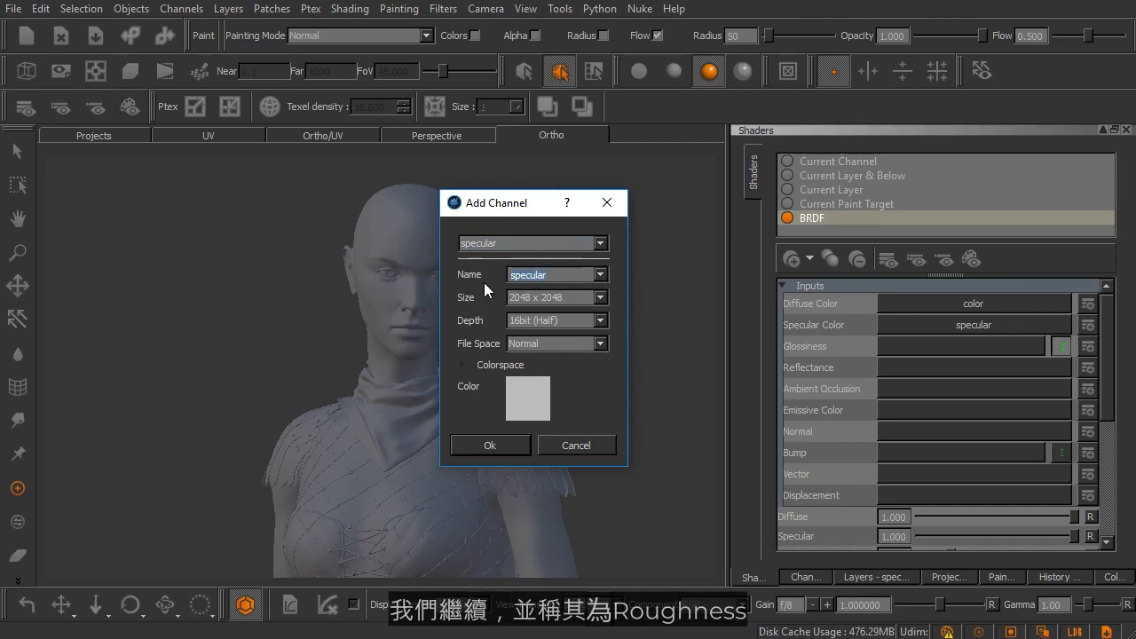
type("roughness")
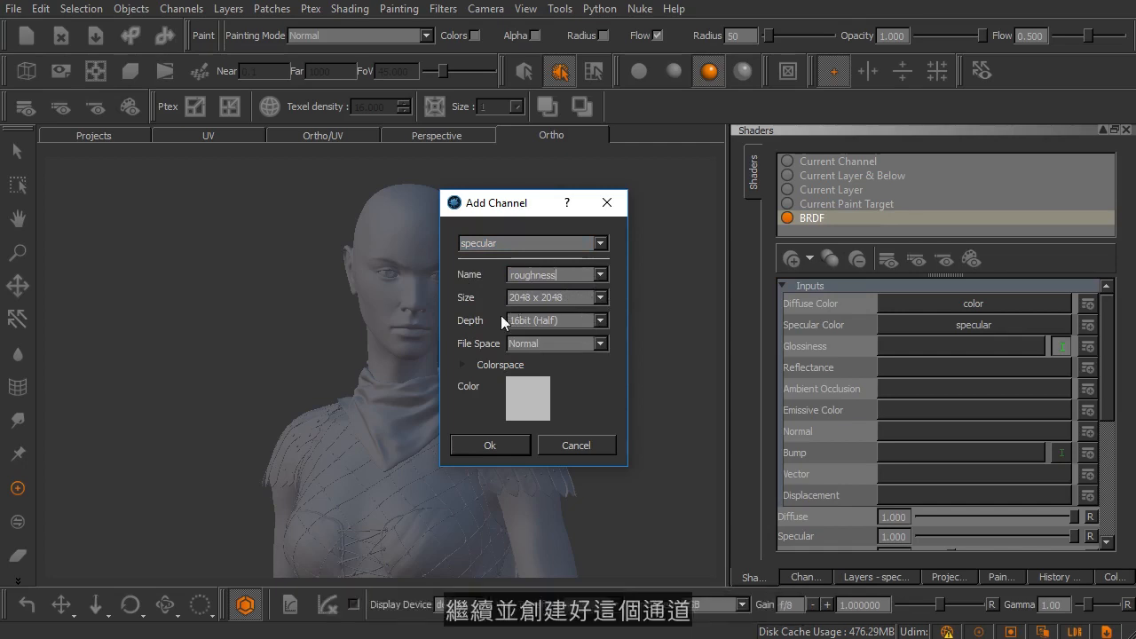
left_click(501, 441)
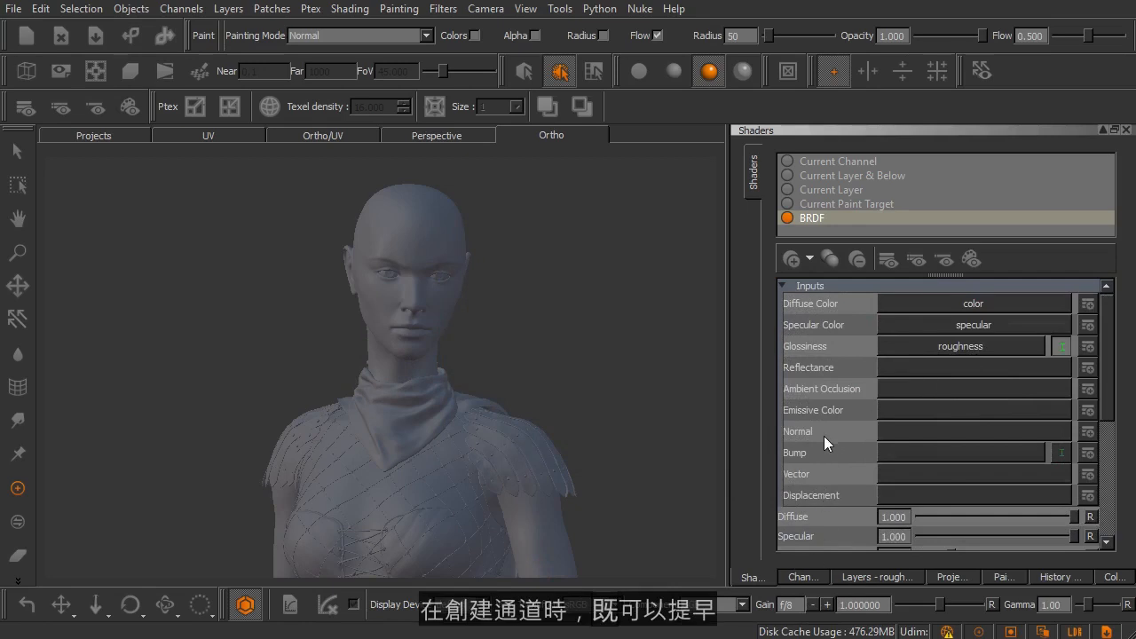
left_click(797, 575)
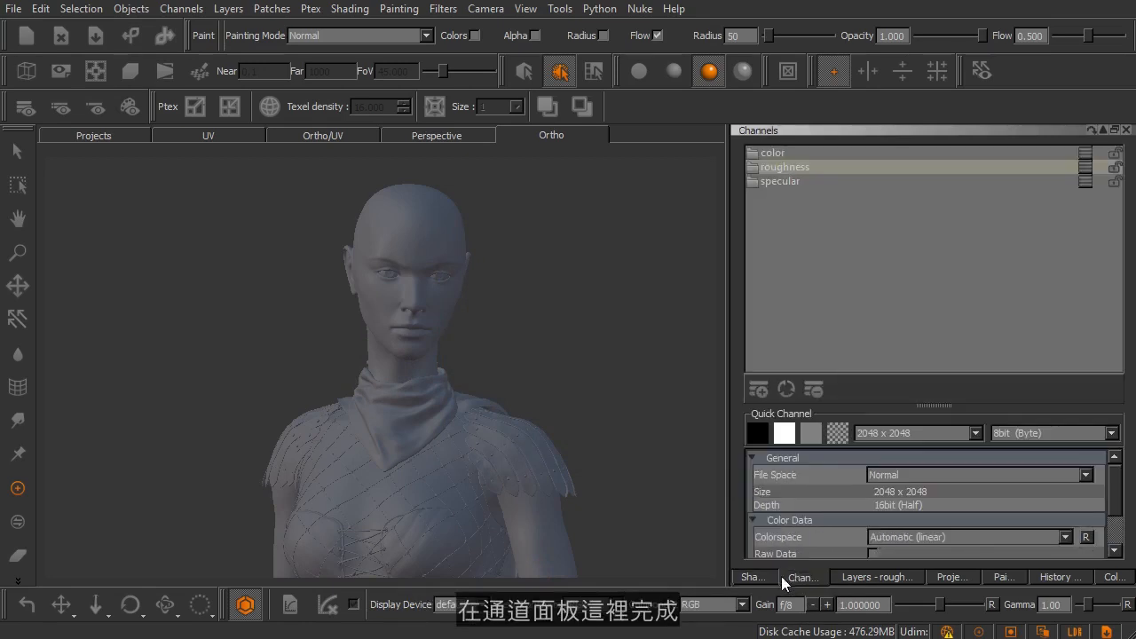
left_click(753, 577)
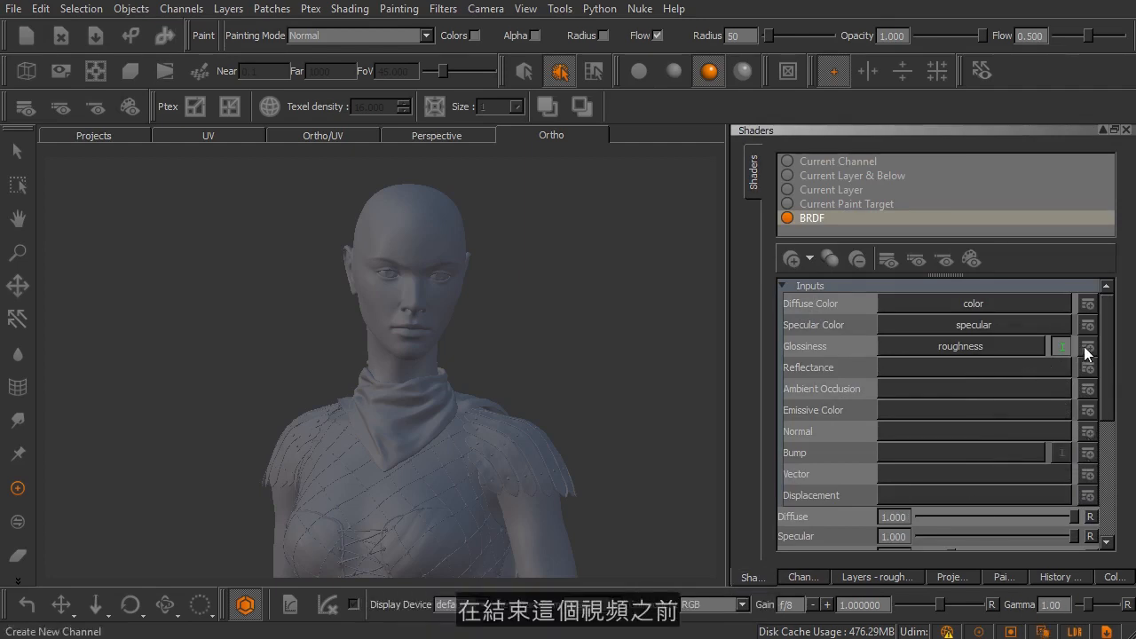
- Review the BRDF shader's shading, displacement and bump parameters and the list of shader types that can be added
left_click_drag(1106, 341, 1112, 449)
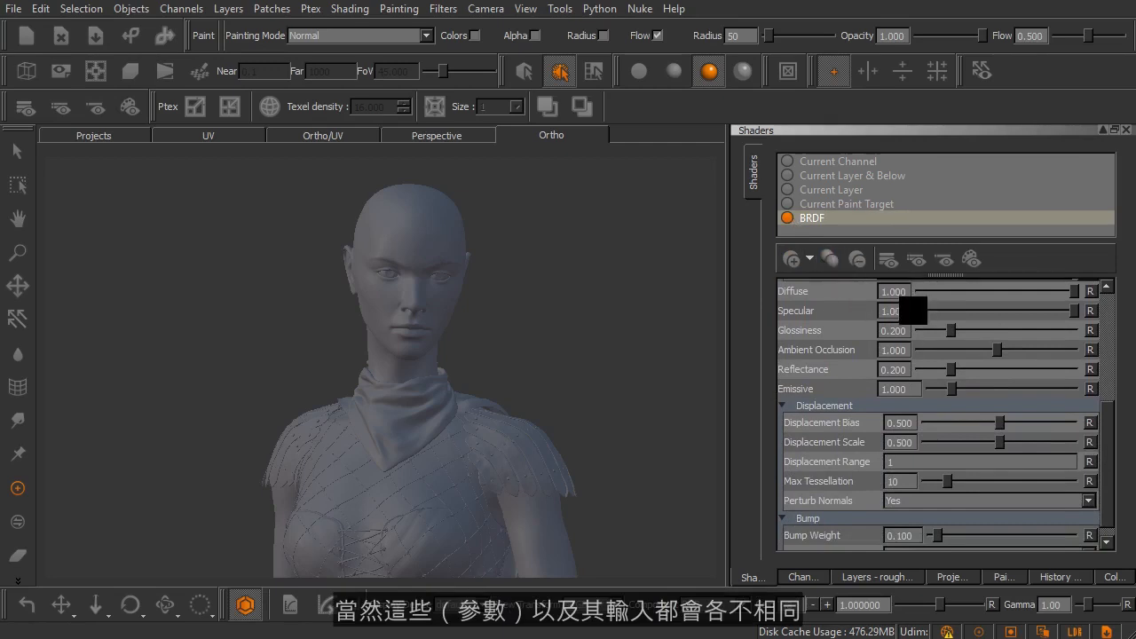
left_click(811, 258)
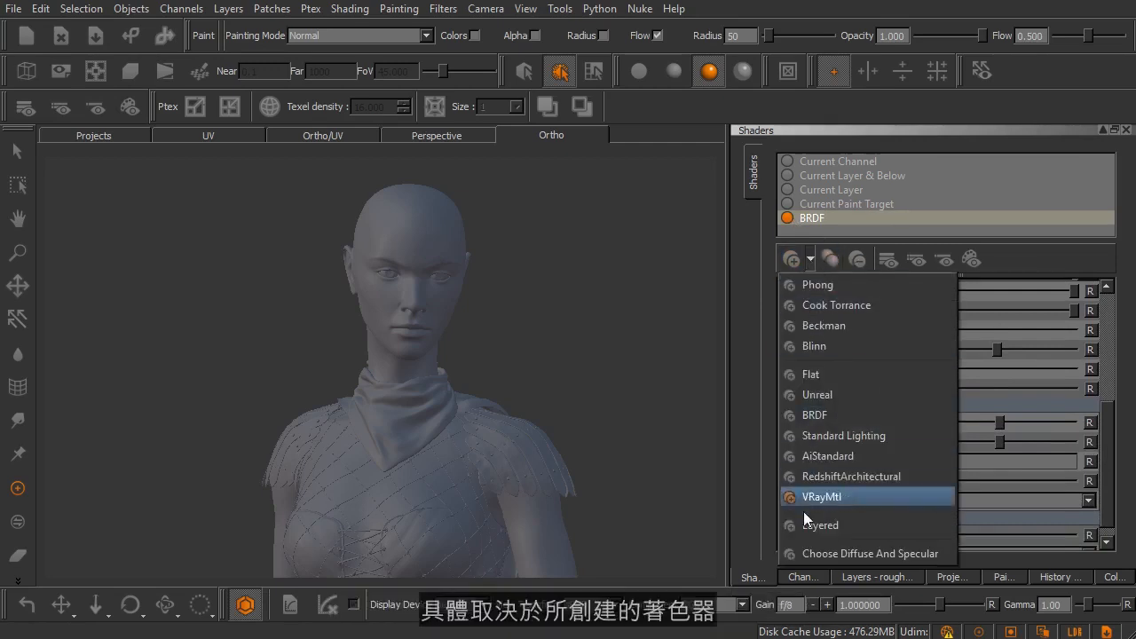
left_click(1021, 249)
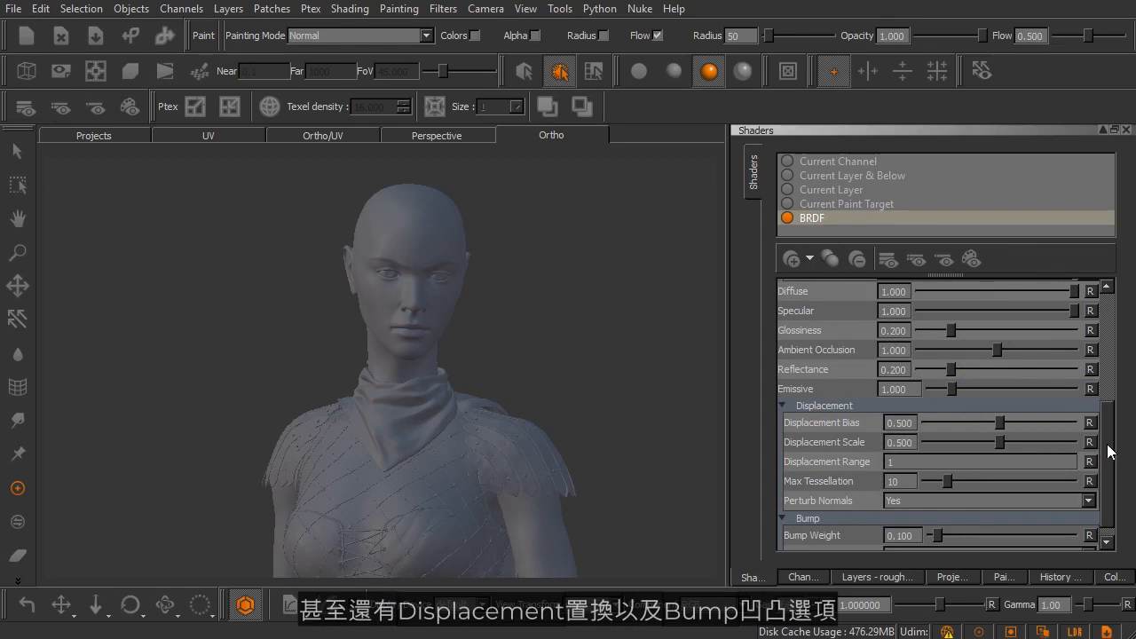
scroll(1113, 468, "down", 1)
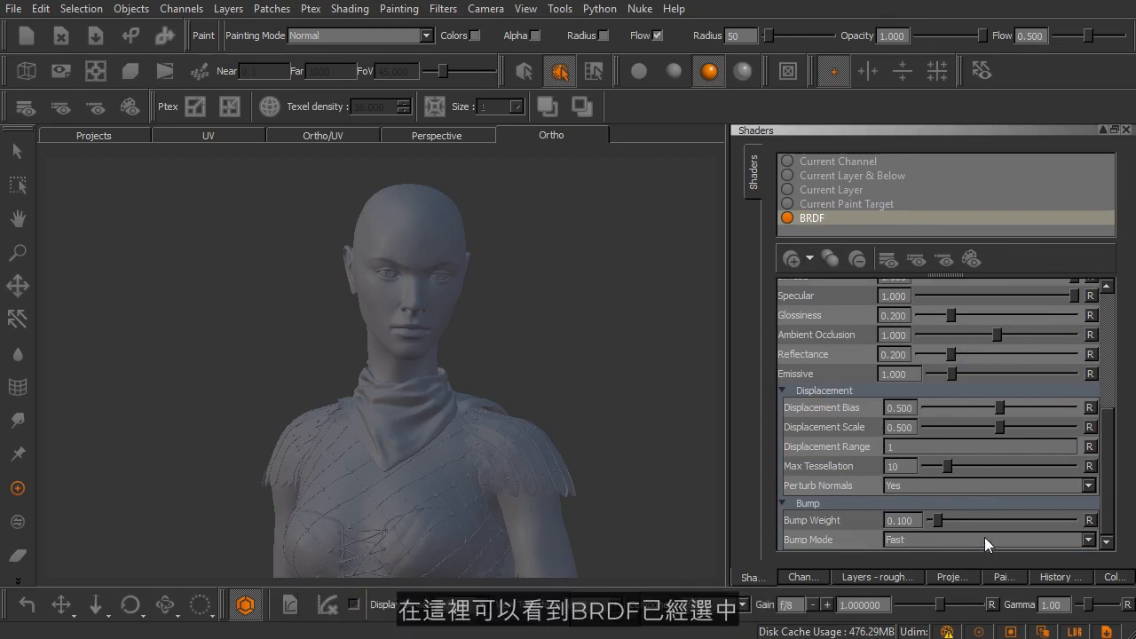
scroll(1112, 426, "up", 10)
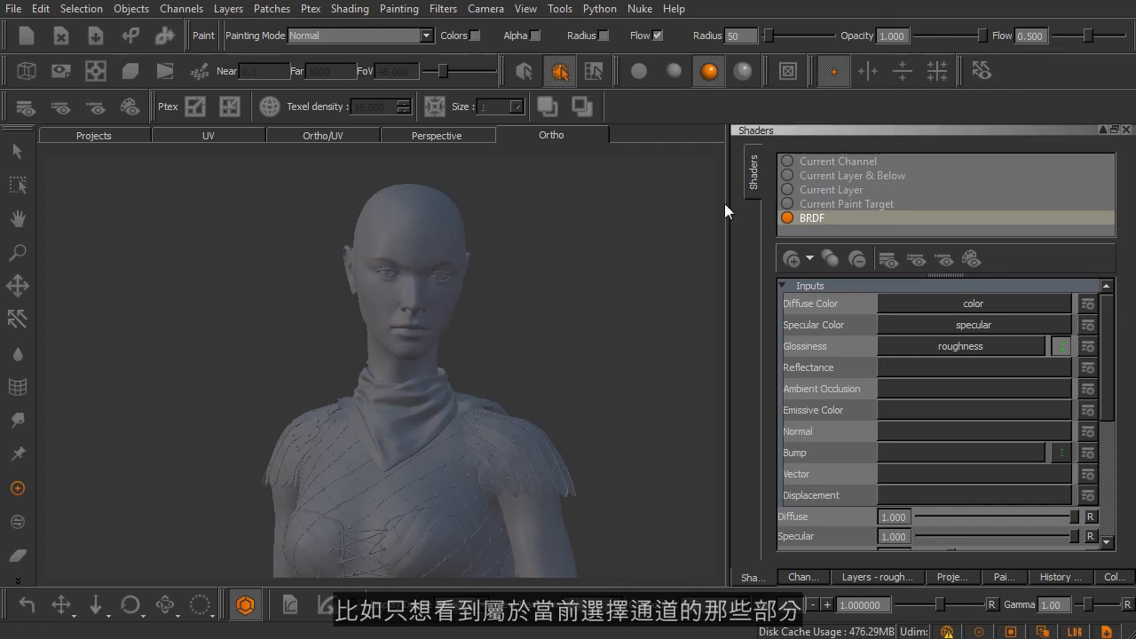
- View the model with the Current Channel shader, display the color and specular channels in turn, and make color the current channel again
left_click(810, 161)
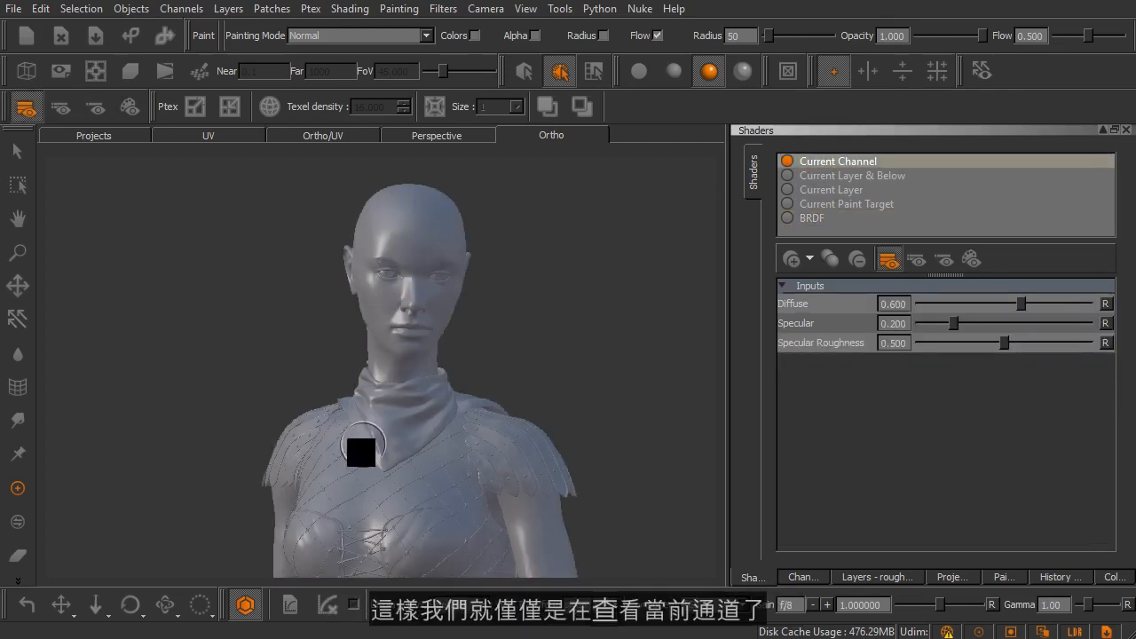
left_click(792, 577)
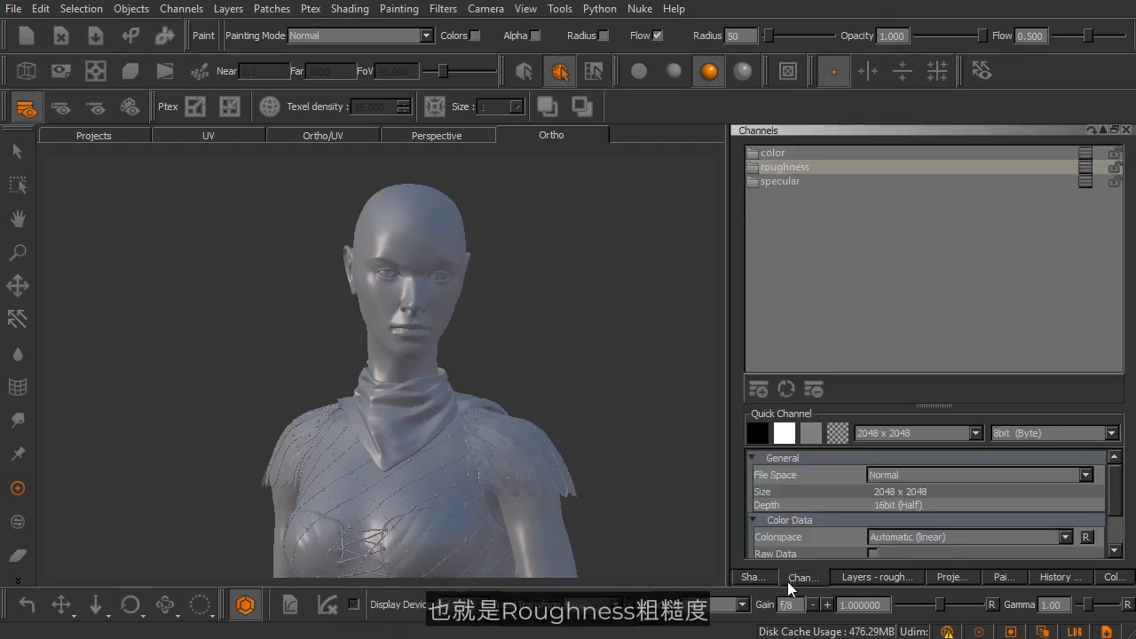
left_click(781, 153)
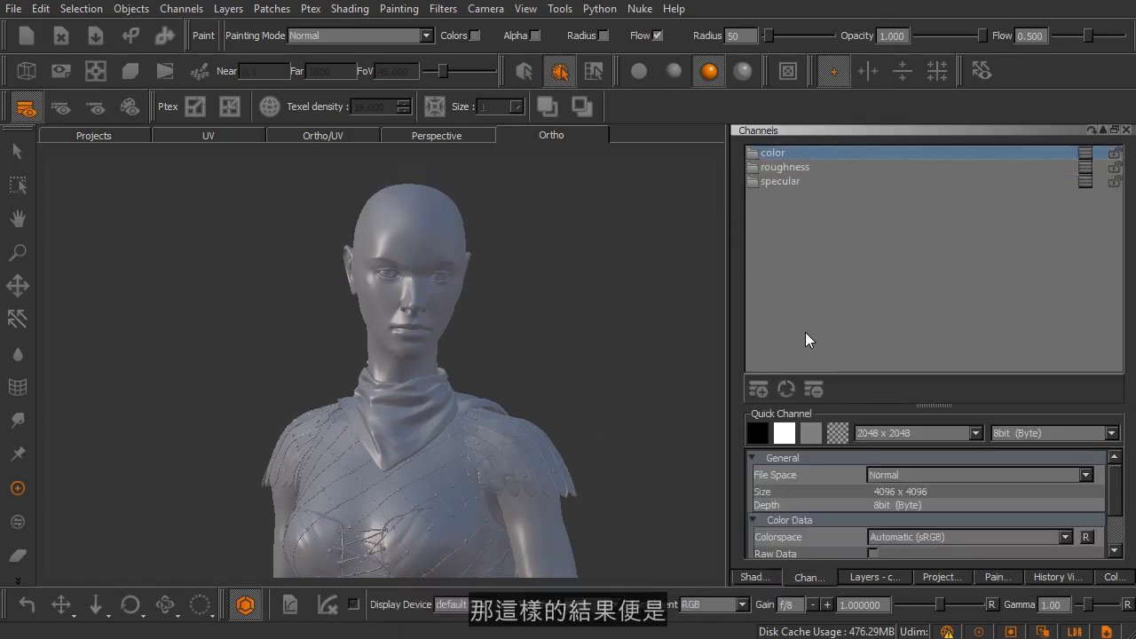
left_click(799, 179)
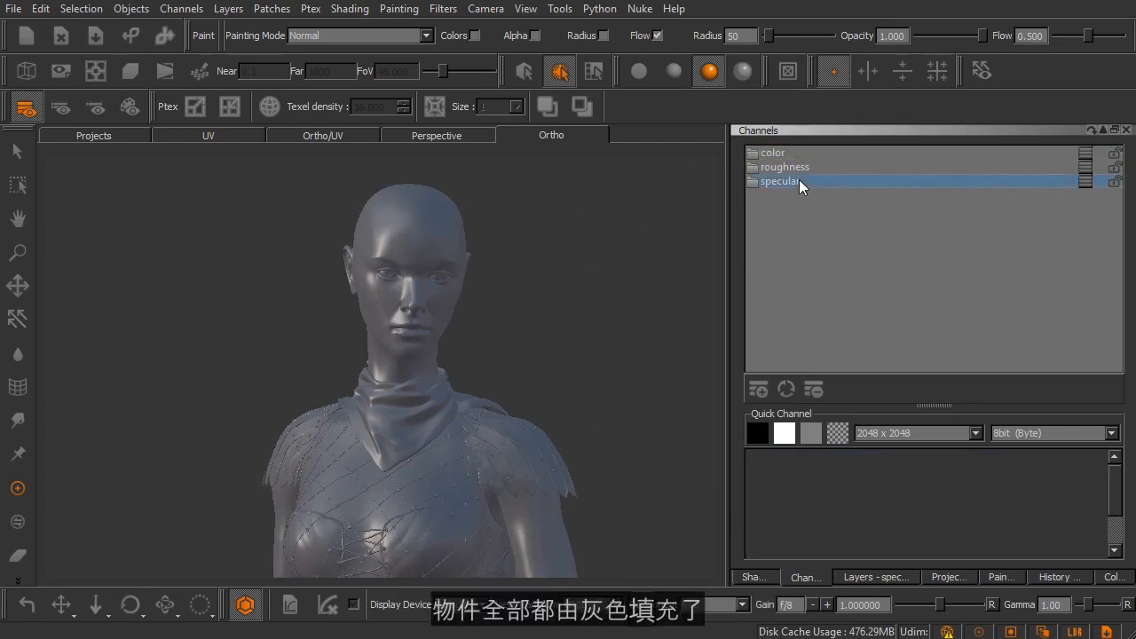
left_click(799, 155)
- View the model with Current Layer & Below, Current Layer and Current Paint Target in turn, and return to the BRDF shader
left_click(756, 577)
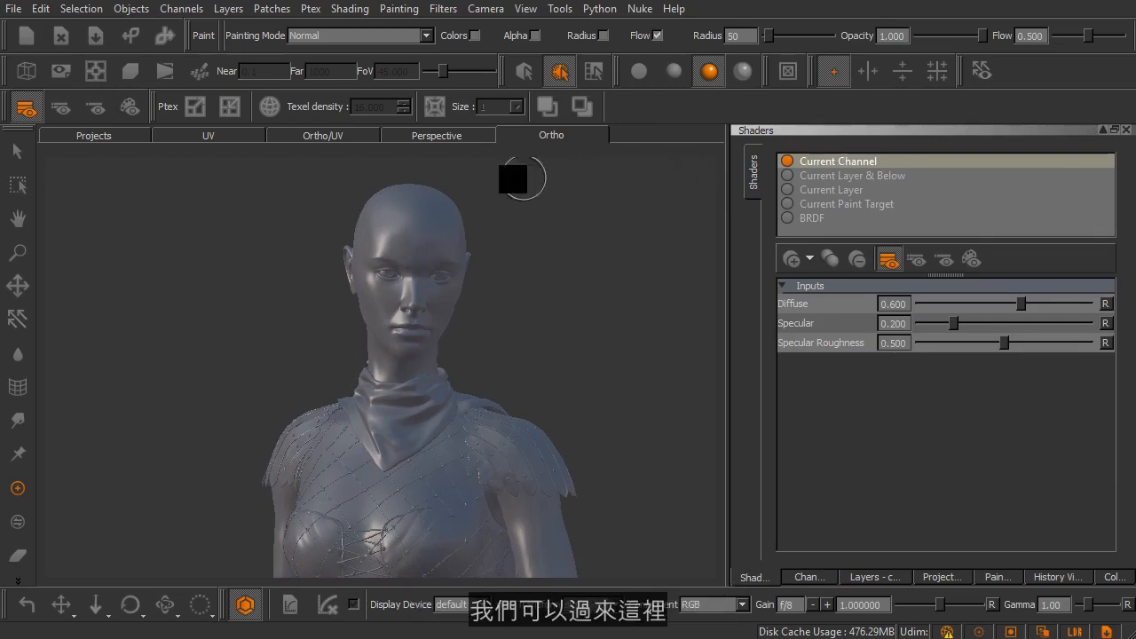
left_click(50, 111)
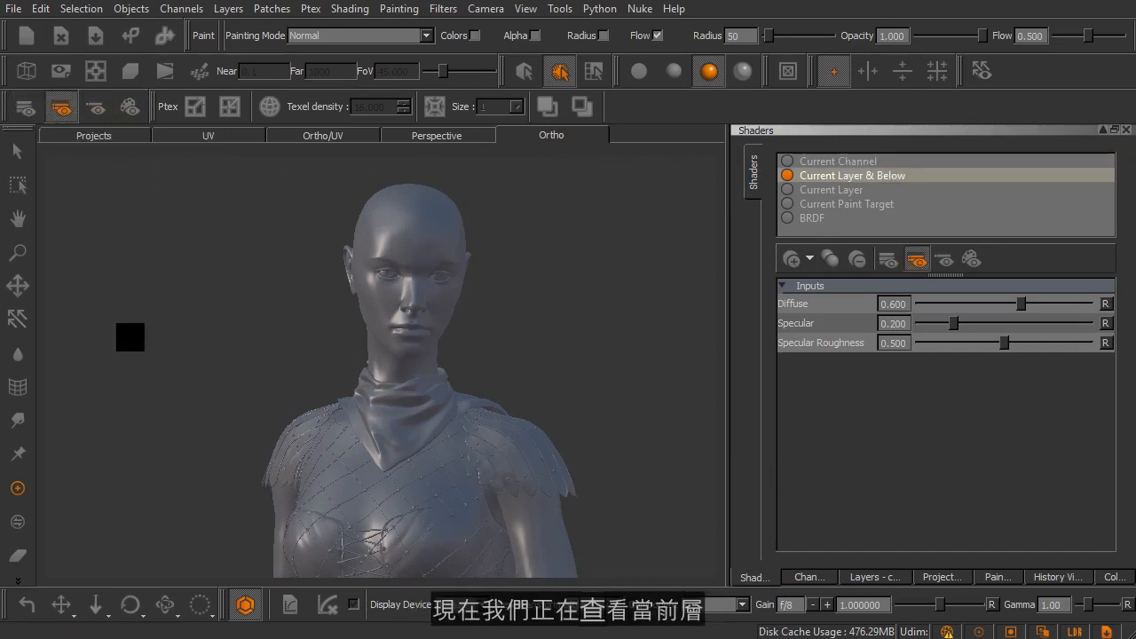
left_click(102, 111)
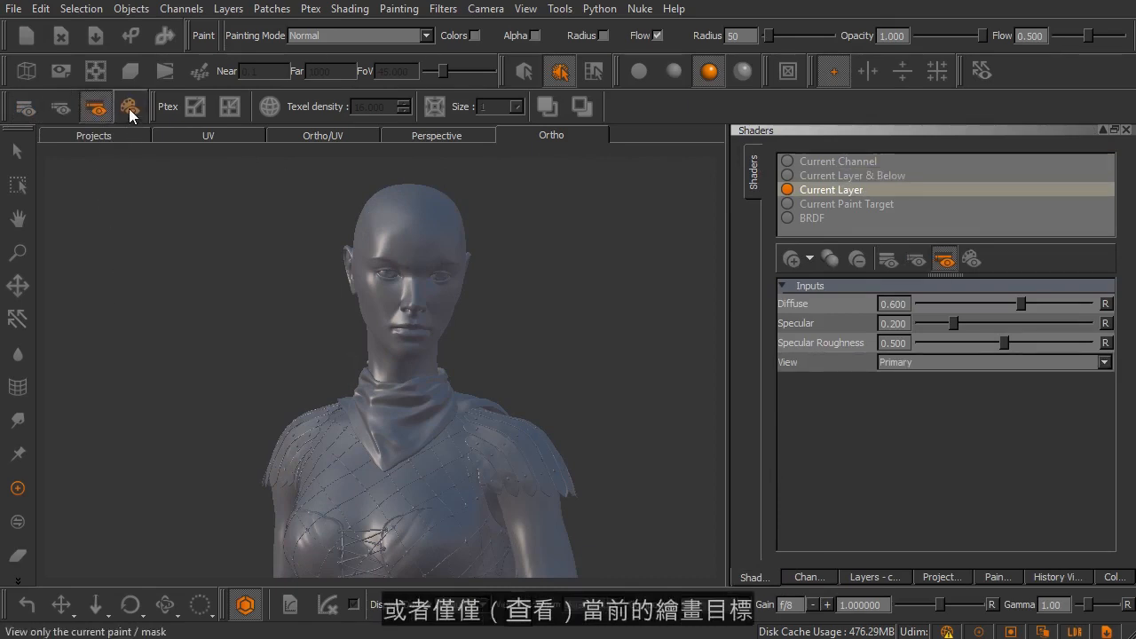
left_click(129, 109)
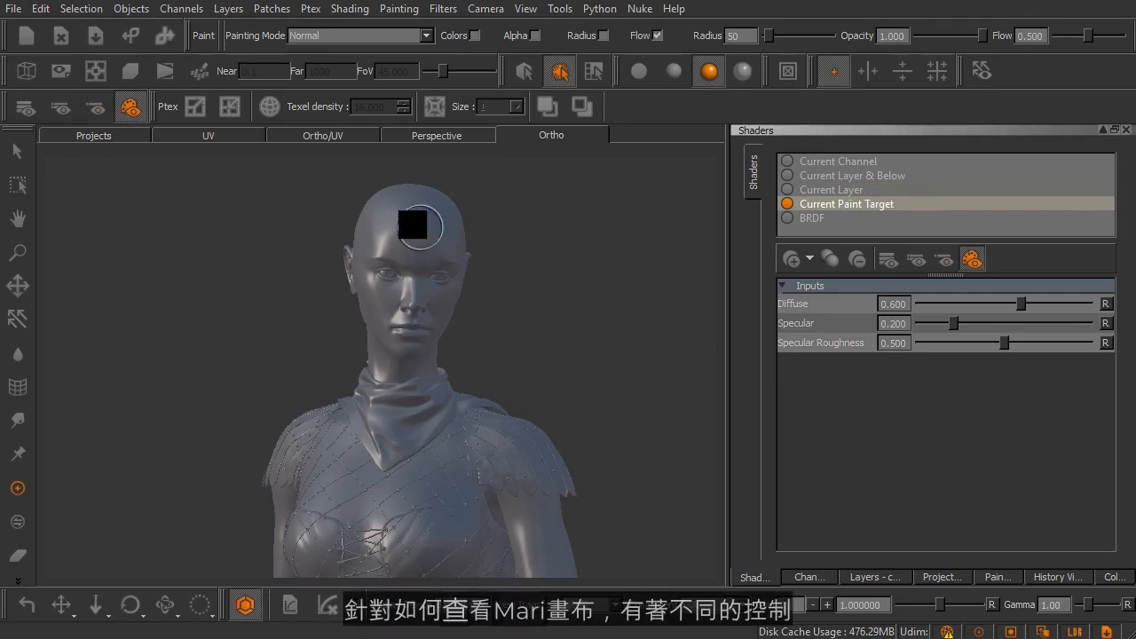
left_click(812, 219)
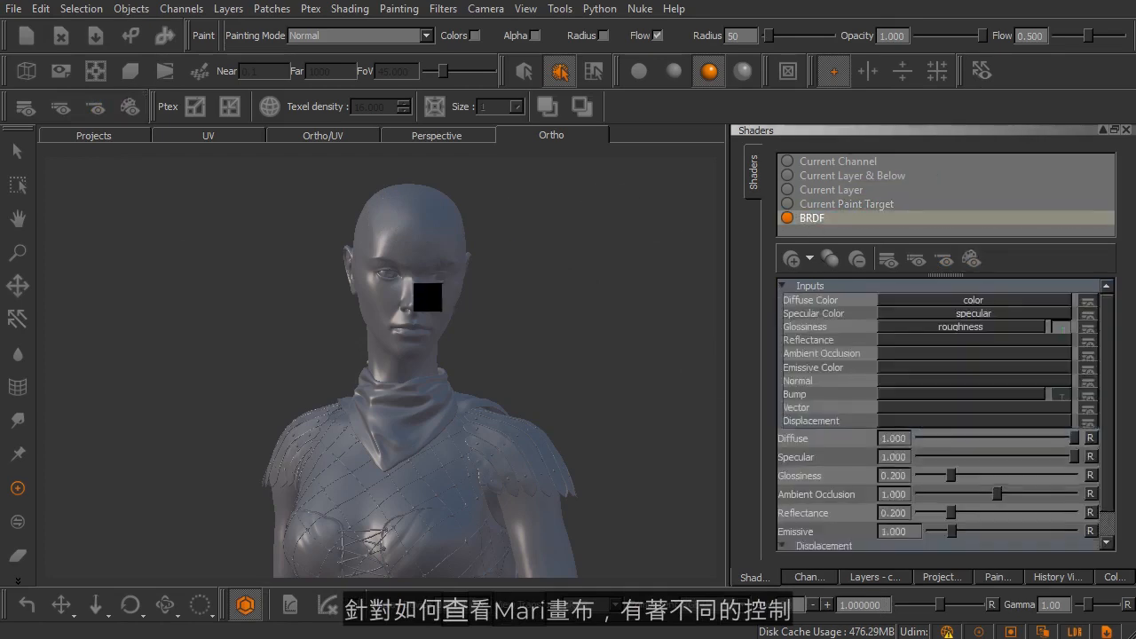